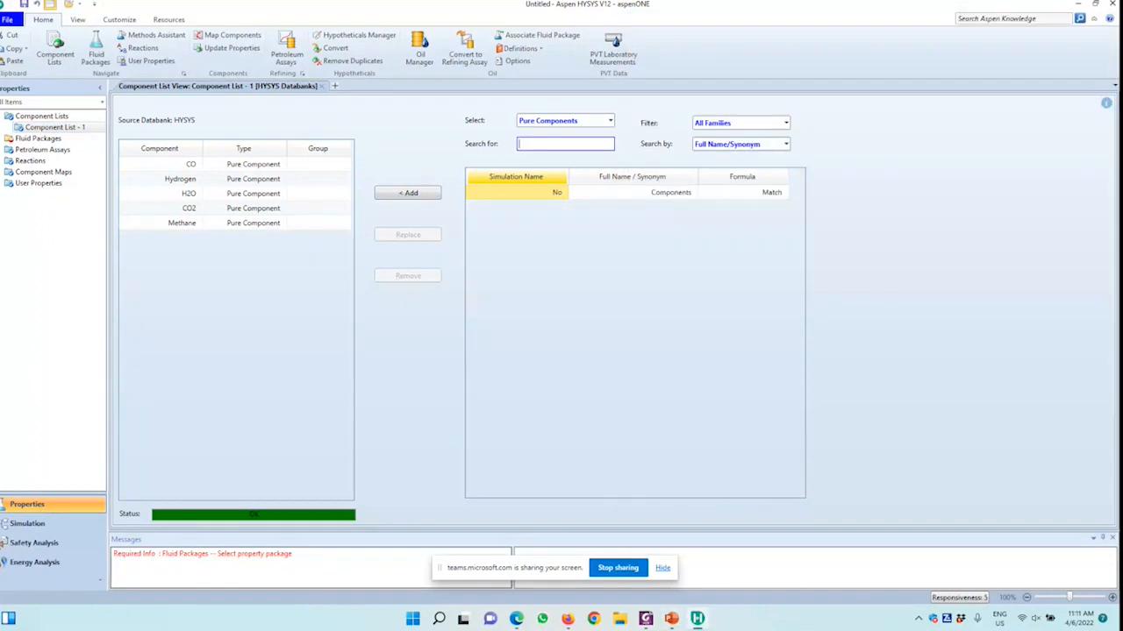
Add Nitrogen to Component List - 1.
{"action": "type", "text": "nit"}
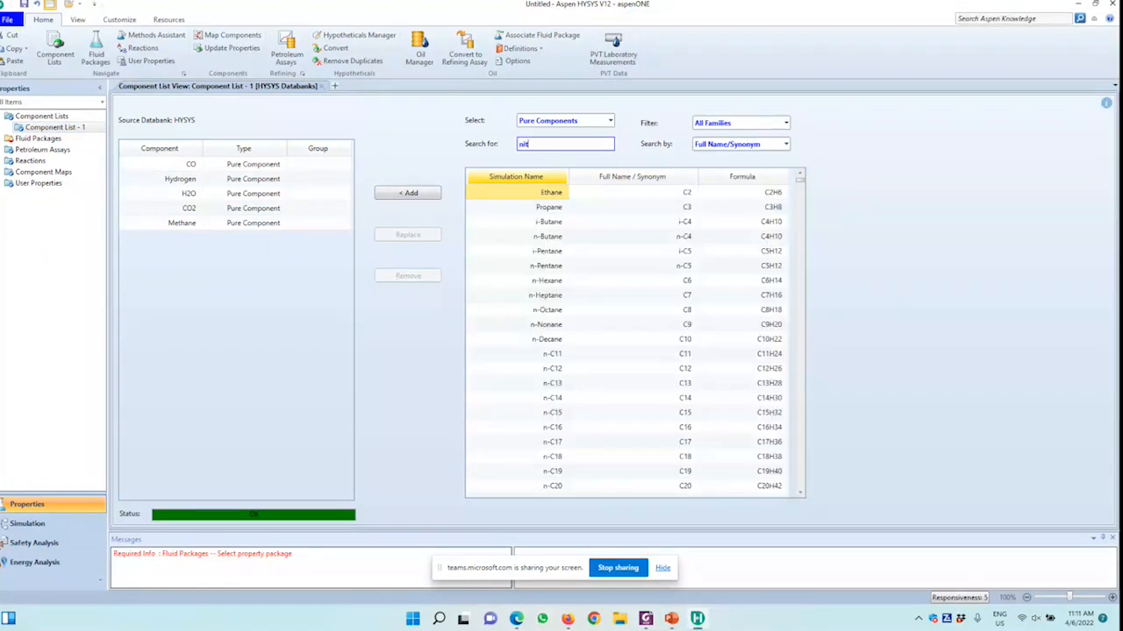
{"action": "key", "text": "Return"}
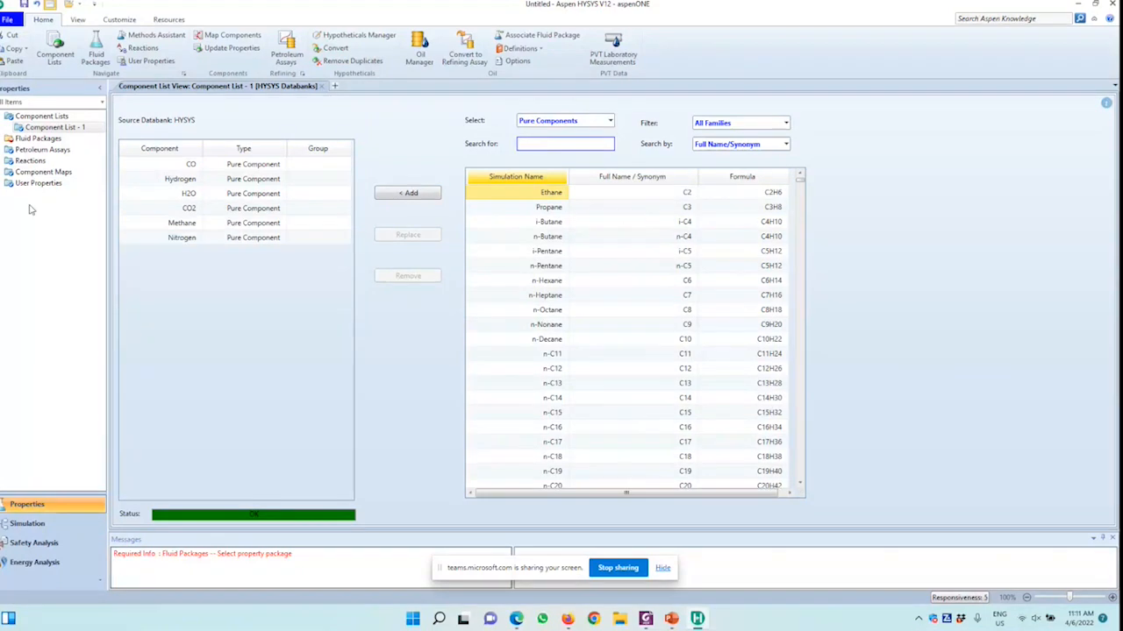
Create a fluid package for the component list using the Peng-Robinson property package.
{"action": "left_click", "coordinate": [22, 140]}
{"action": "left_click", "coordinate": [151, 486]}
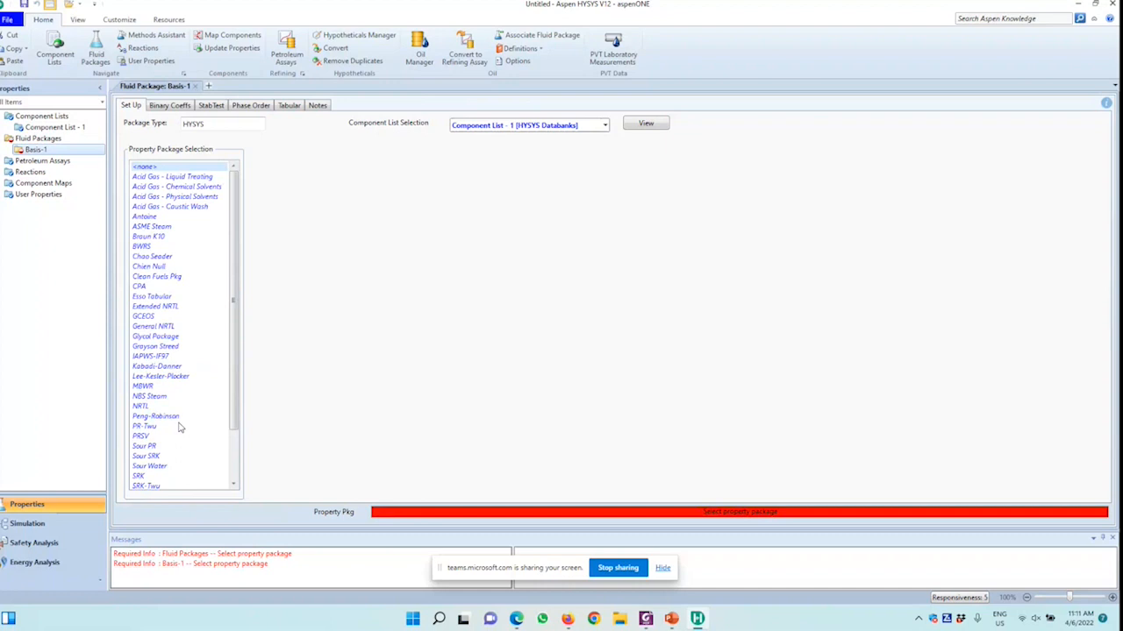
{"action": "left_click", "coordinate": [175, 417]}
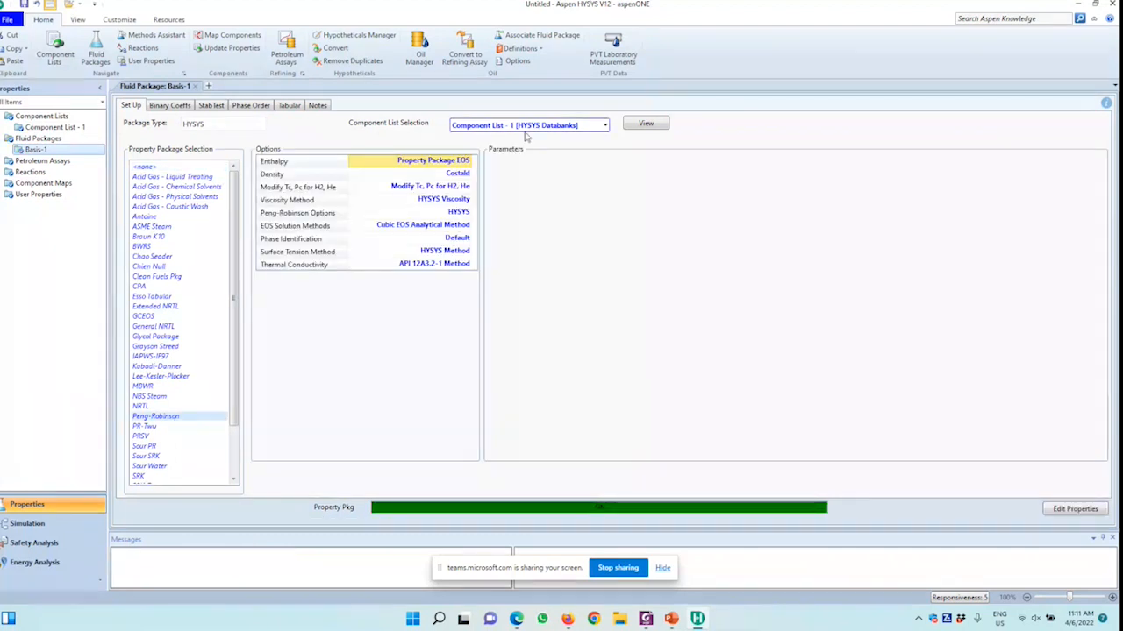
Enter the simulation environment, place a material stream on the flowsheet and name it SMR-Feed.
{"action": "left_click", "coordinate": [64, 522]}
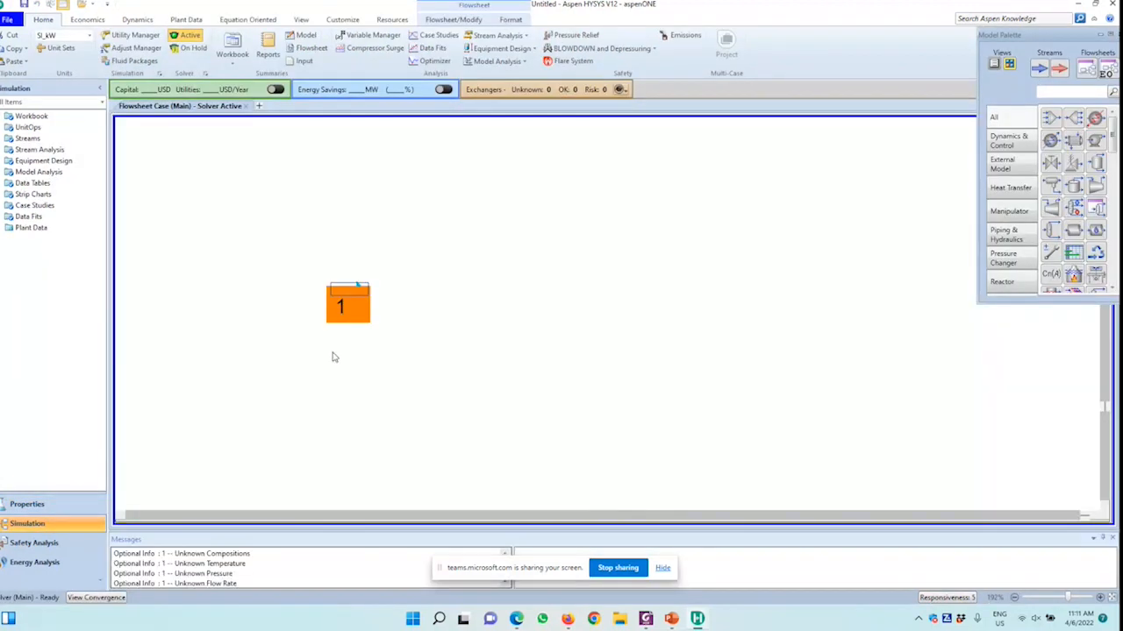
{"action": "scroll", "coordinate": [333, 355], "scroll_direction": "up", "scroll_amount": 5}
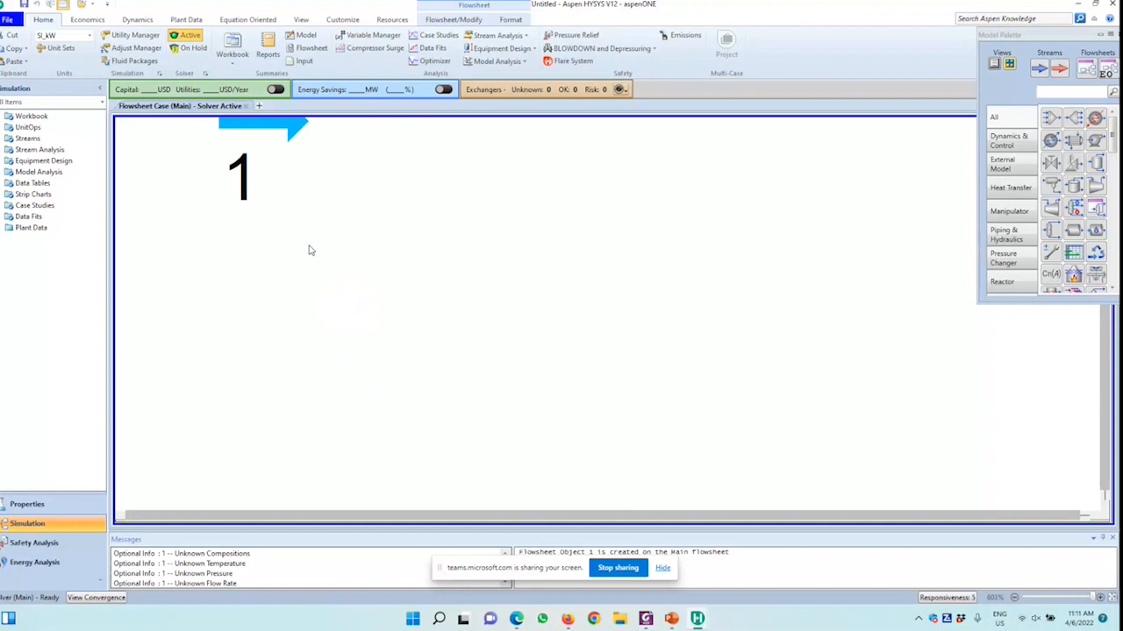
{"action": "scroll", "coordinate": [309, 250], "scroll_direction": "down", "scroll_amount": 3}
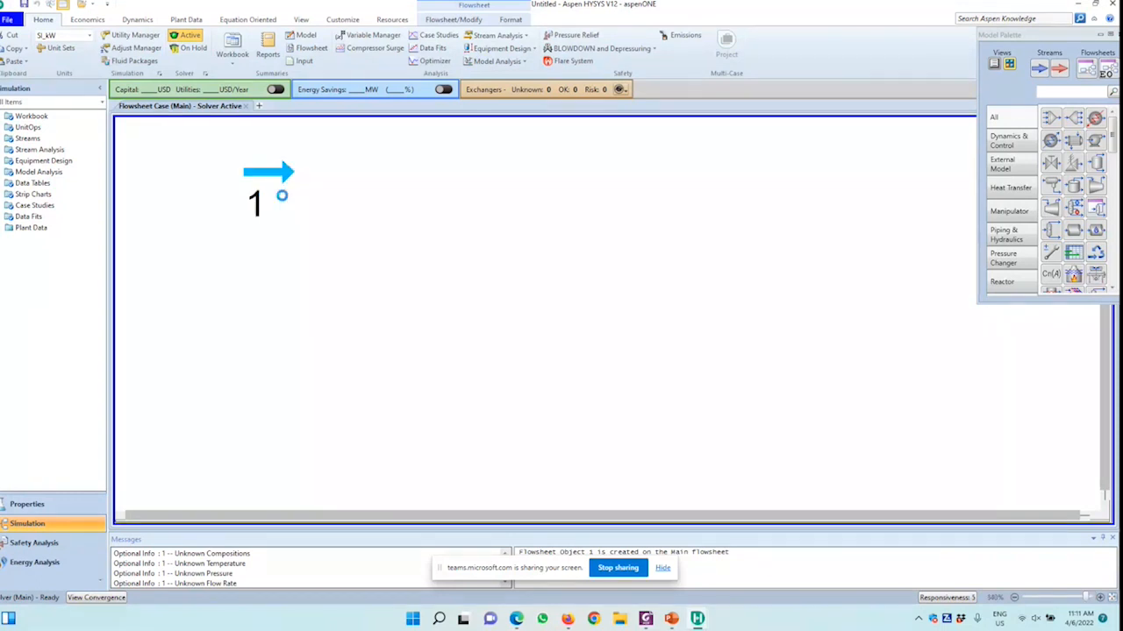
{"action": "double_click", "coordinate": [277, 188]}
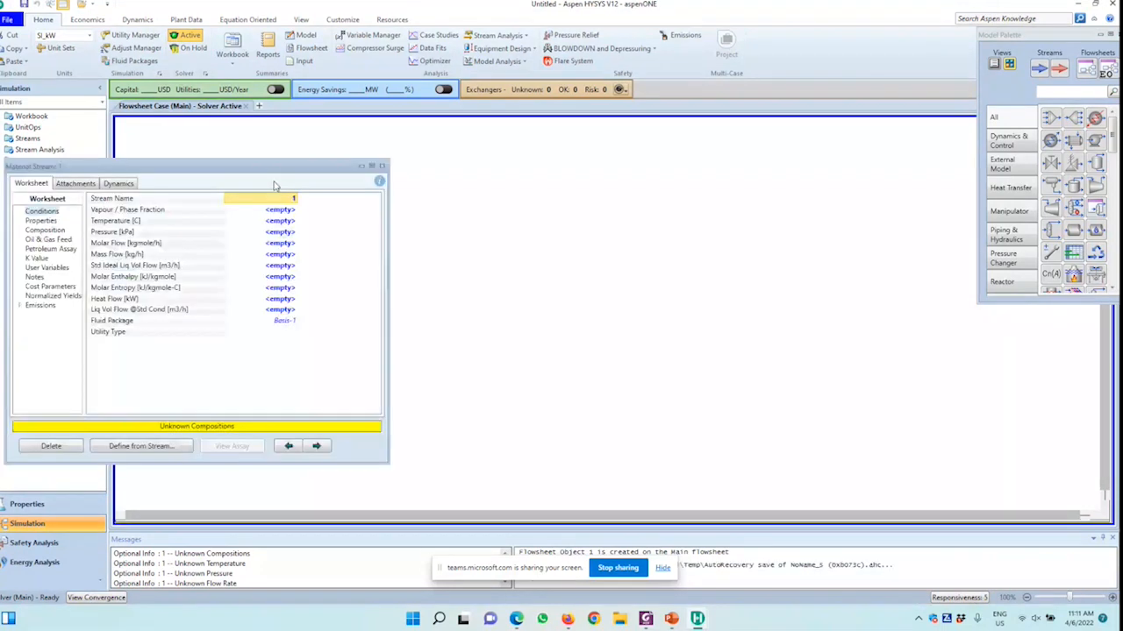
{"action": "type", "text": "SMR-Feed"}
{"action": "key", "text": "Return"}
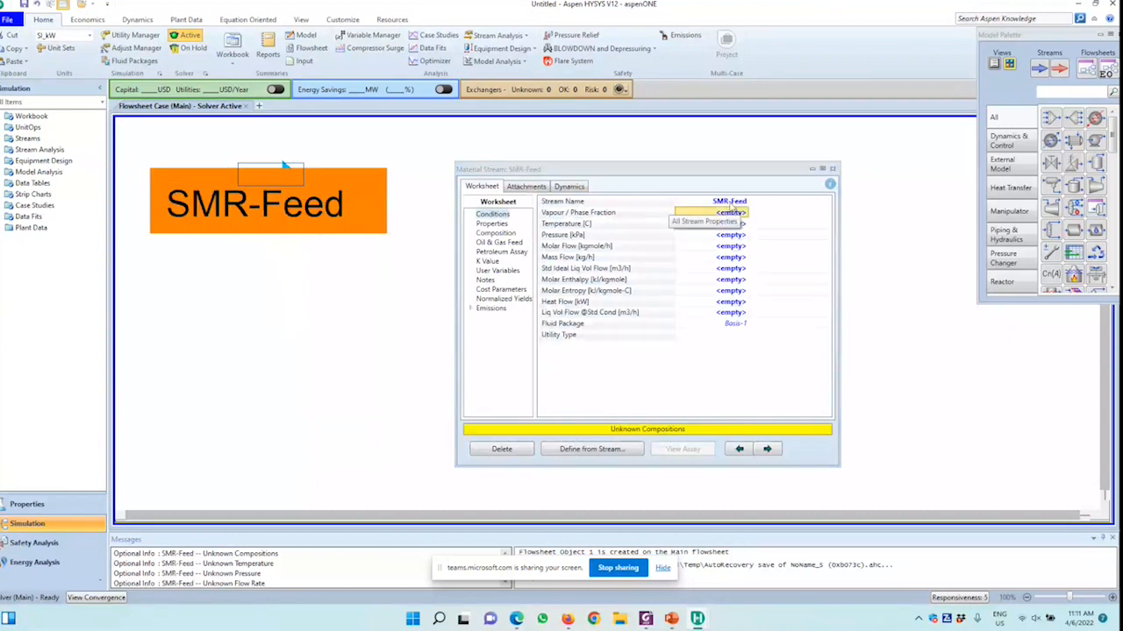
Bring up the PowerPoint slide with the Case Study 3 feed data and arrange it beside the SMR-Feed stream window.
{"action": "key", "text": "alt+Tab"}
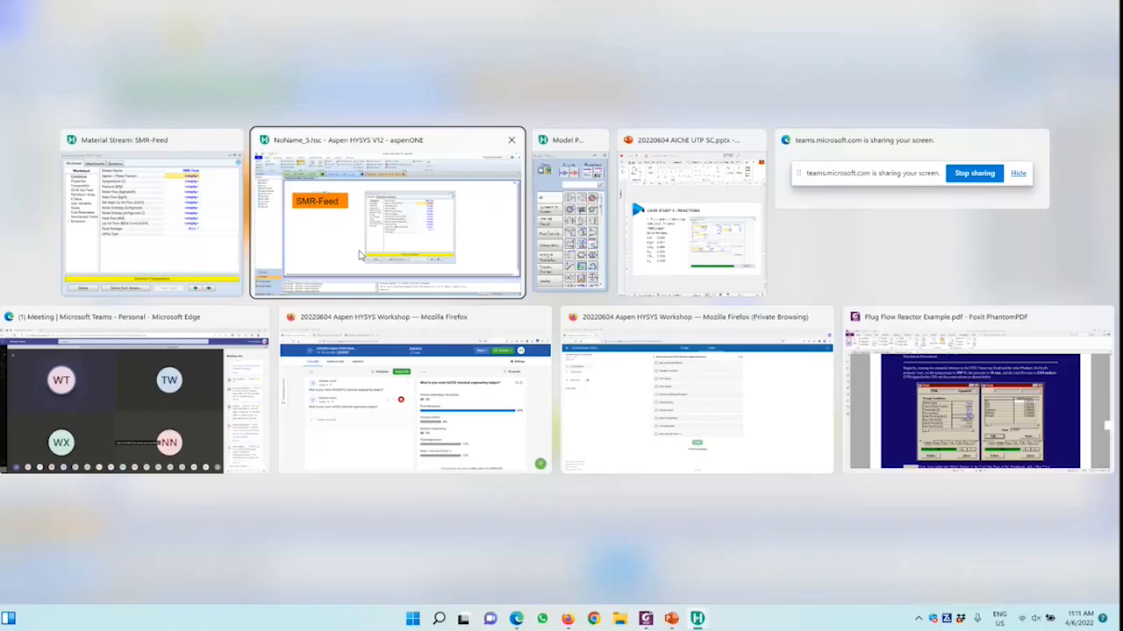
{"action": "left_click", "coordinate": [756, 195]}
{"action": "left_click_drag", "start_coordinate": [864, 33], "coordinate": [948, 39]}
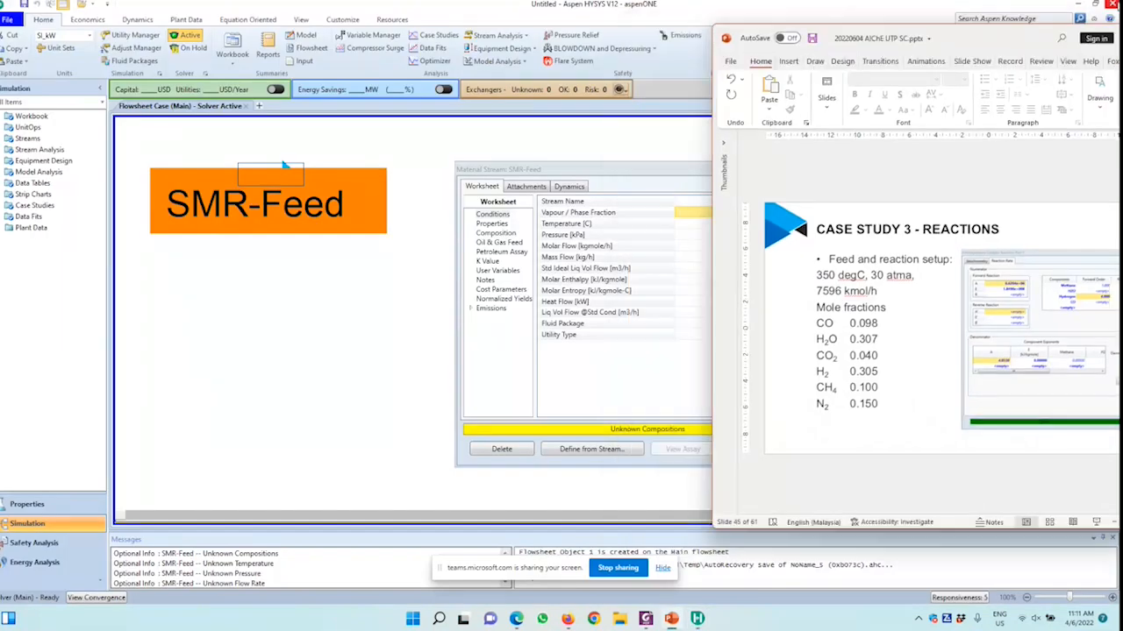
{"action": "left_click", "coordinate": [584, 311]}
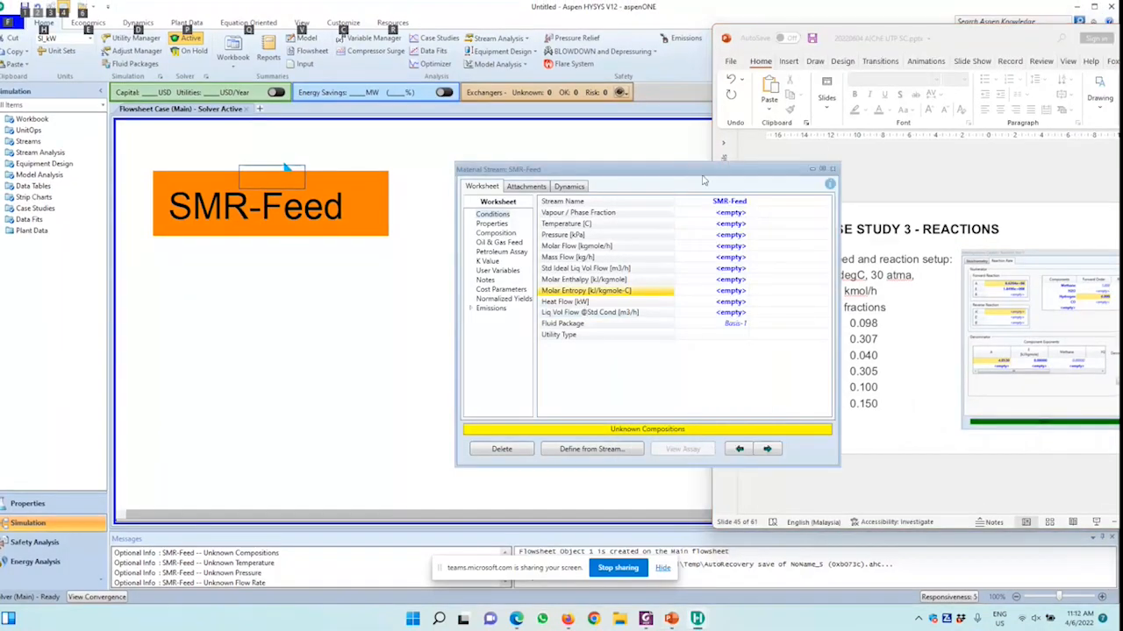
{"action": "left_click_drag", "start_coordinate": [703, 179], "coordinate": [519, 219]}
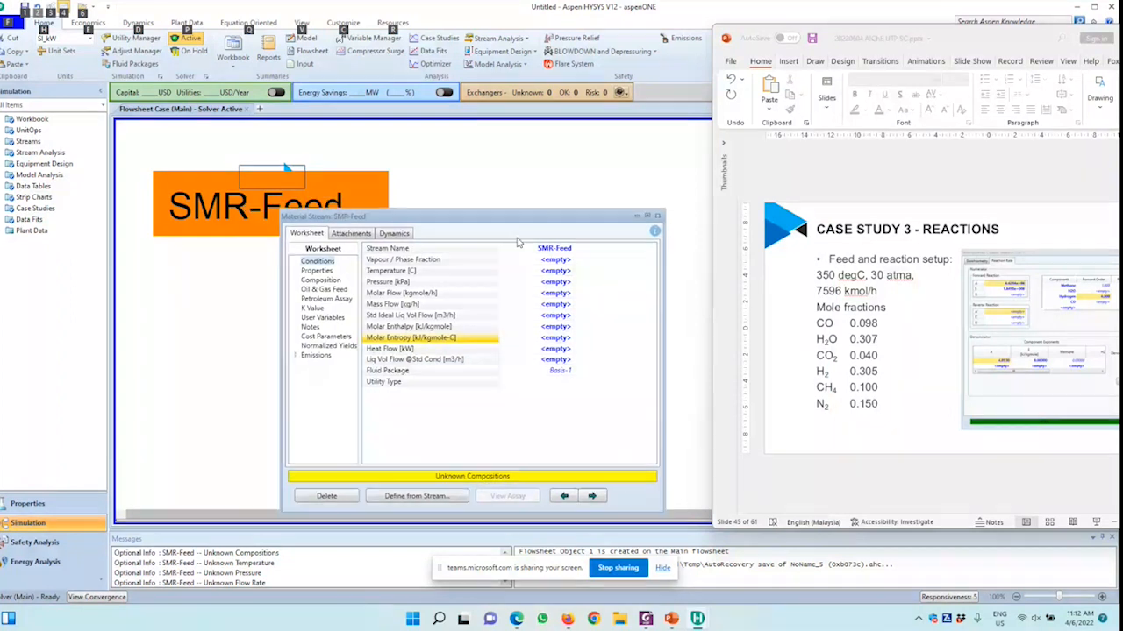
Set the SMR-Feed temperature to 350 C and its pressure to 30 atm.
{"action": "left_click", "coordinate": [555, 272]}
{"action": "type", "text": "350"}
{"action": "key", "text": "Return"}
{"action": "key", "text": "alt+Tab"}
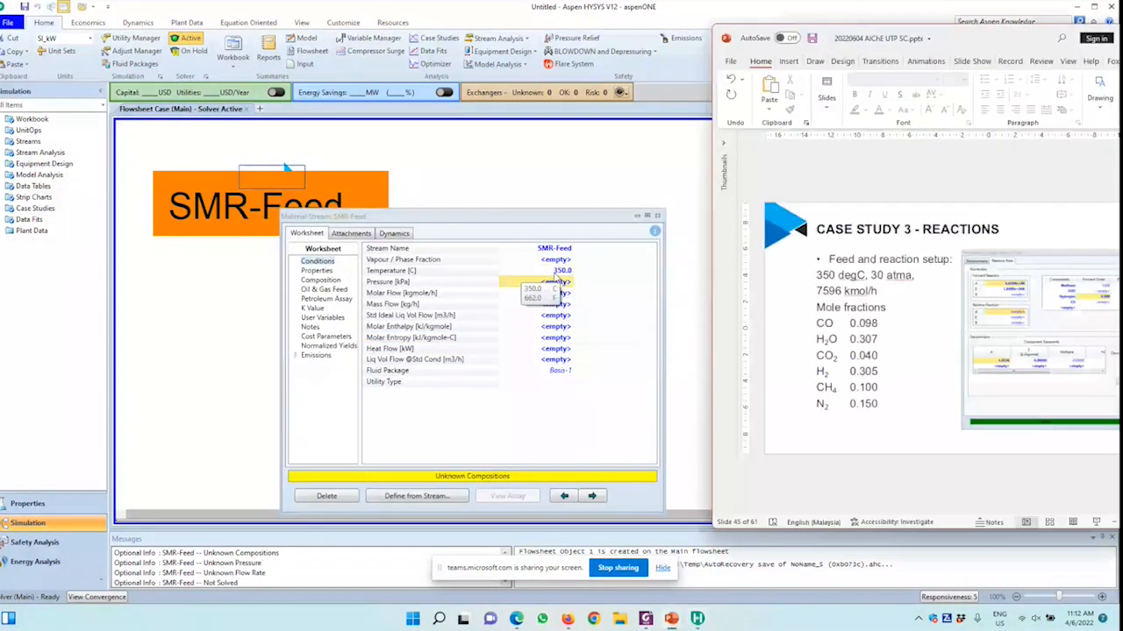
{"action": "left_click", "coordinate": [558, 280]}
{"action": "type", "text": "30"}
{"action": "left_click", "coordinate": [491, 283]}
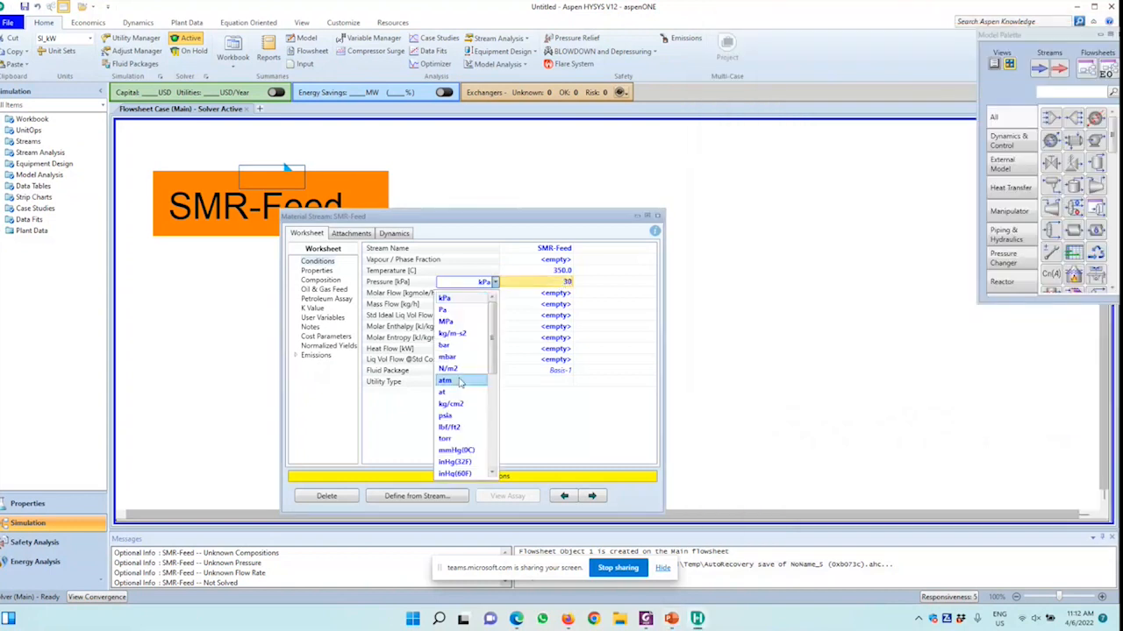
{"action": "left_click", "coordinate": [460, 382]}
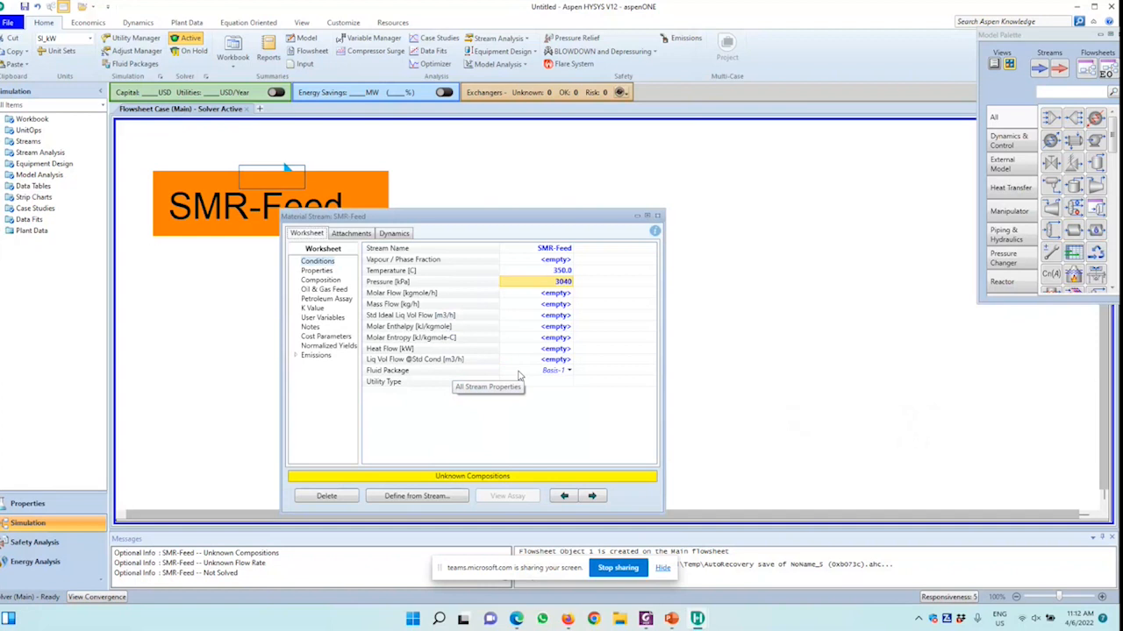
Consult the mole fractions on the PowerPoint slide and open the SMR-Feed composition for editing.
{"action": "key", "text": "alt+Tab"}
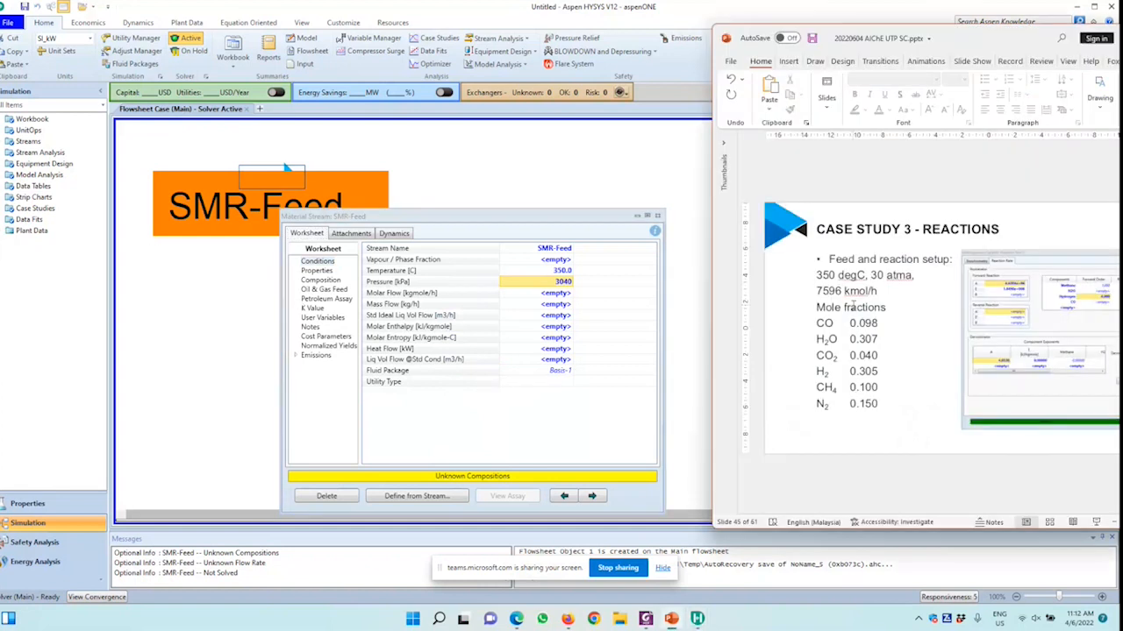
{"action": "left_click", "coordinate": [306, 281]}
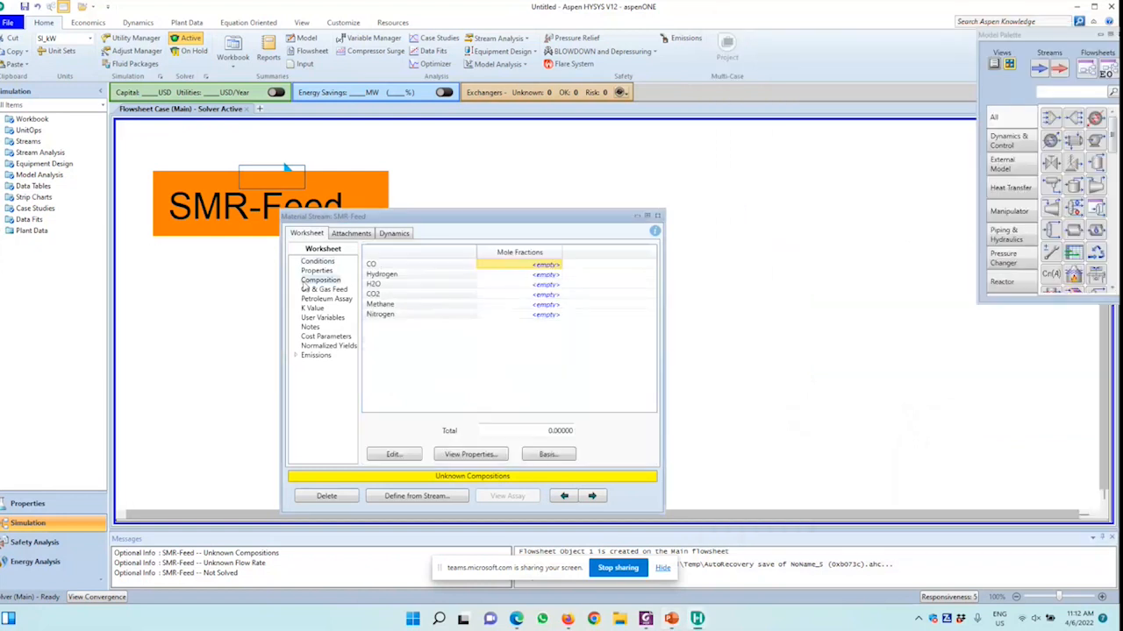
{"action": "key", "text": "alt+Tab"}
{"action": "left_click_drag", "start_coordinate": [926, 38], "coordinate": [878, 33]}
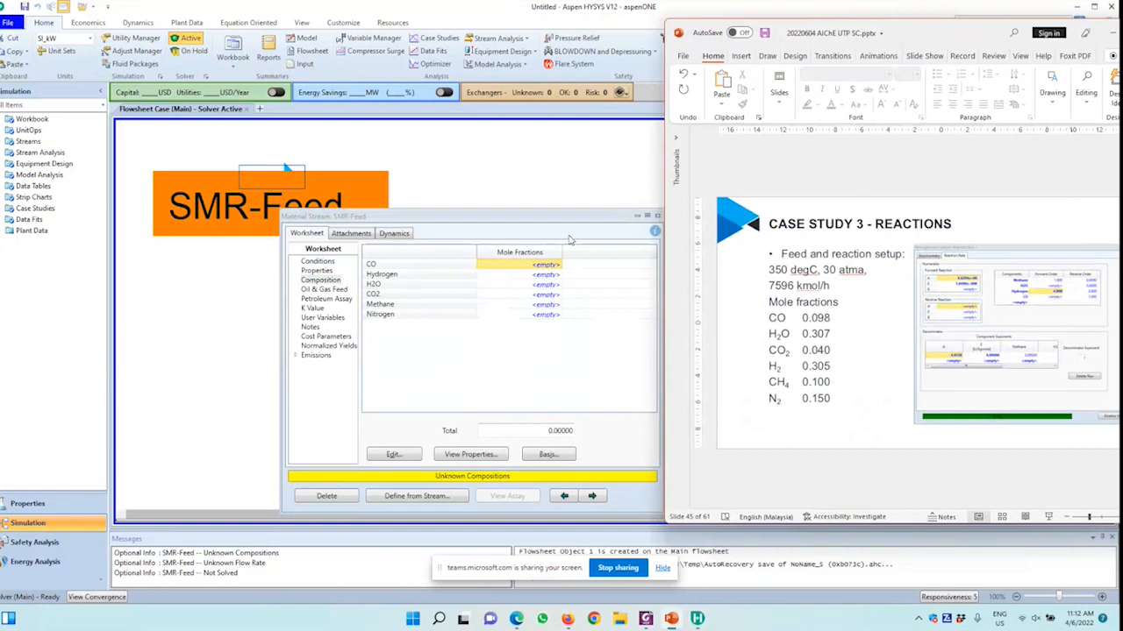
{"action": "left_click", "coordinate": [517, 273]}
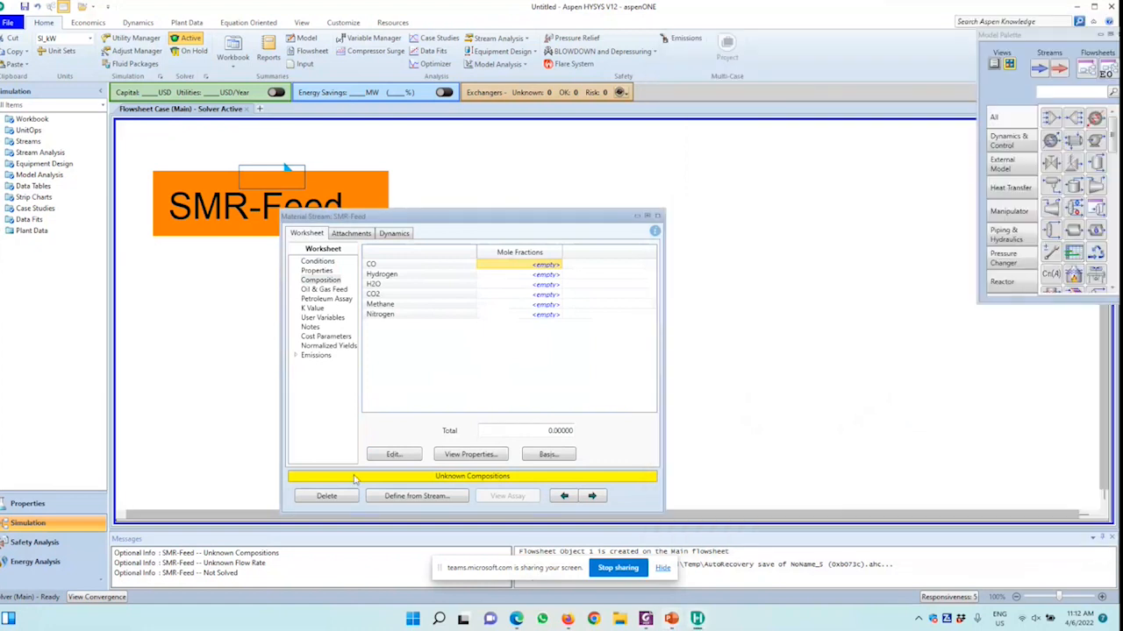
{"action": "left_click", "coordinate": [409, 454]}
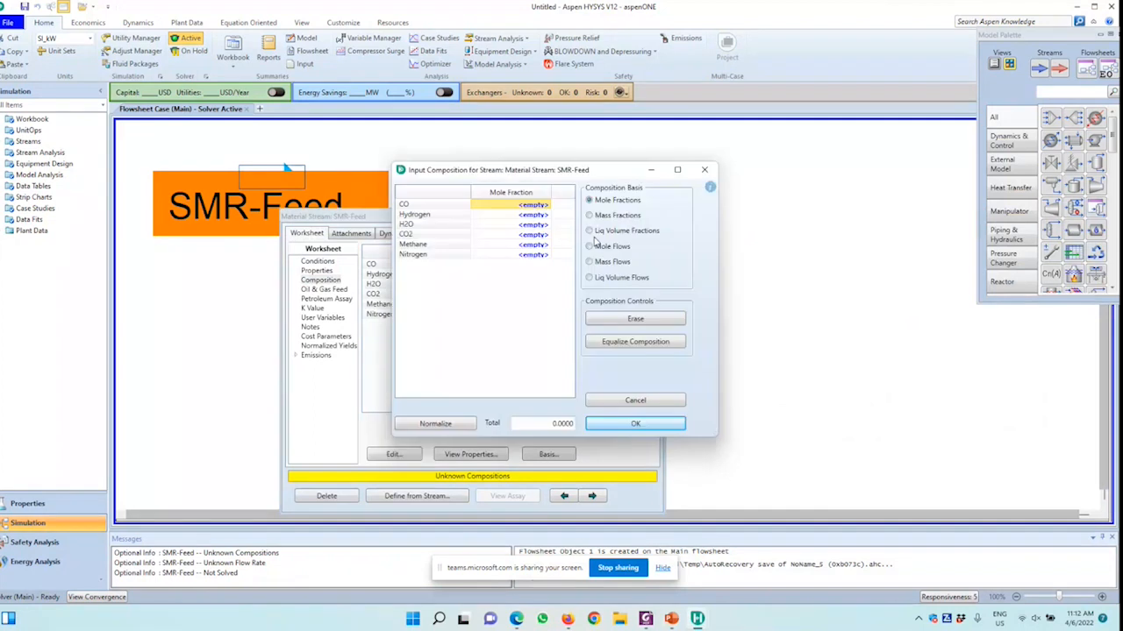
Enter the feed mole fractions 0.098 for CO, 0.307 for H2O and 0.305 for Hydrogen.
{"action": "type", "text": "0.098"}
{"action": "key", "text": "Return"}
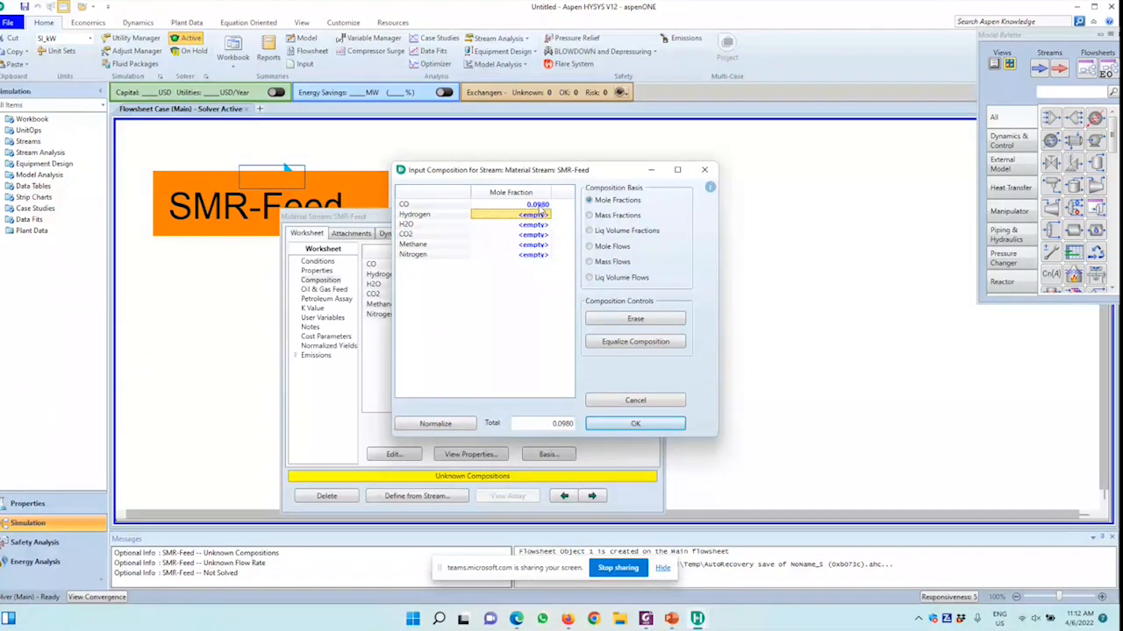
{"action": "key", "text": "Down"}
{"action": "type", "text": ".307"}
{"action": "key", "text": "Return"}
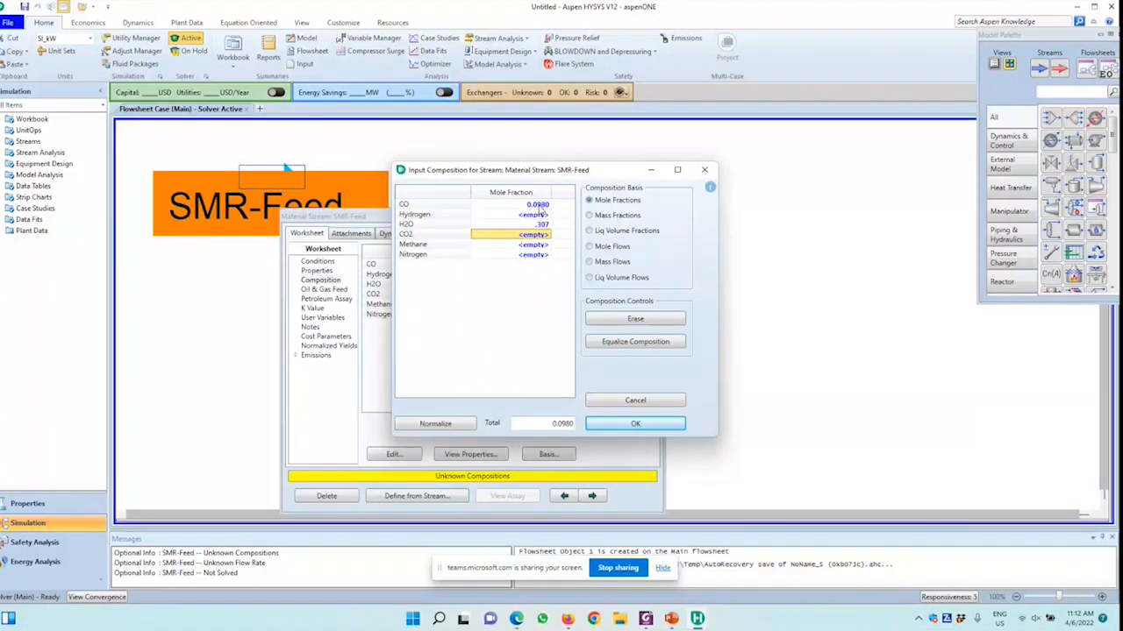
{"action": "left_click", "coordinate": [537, 214]}
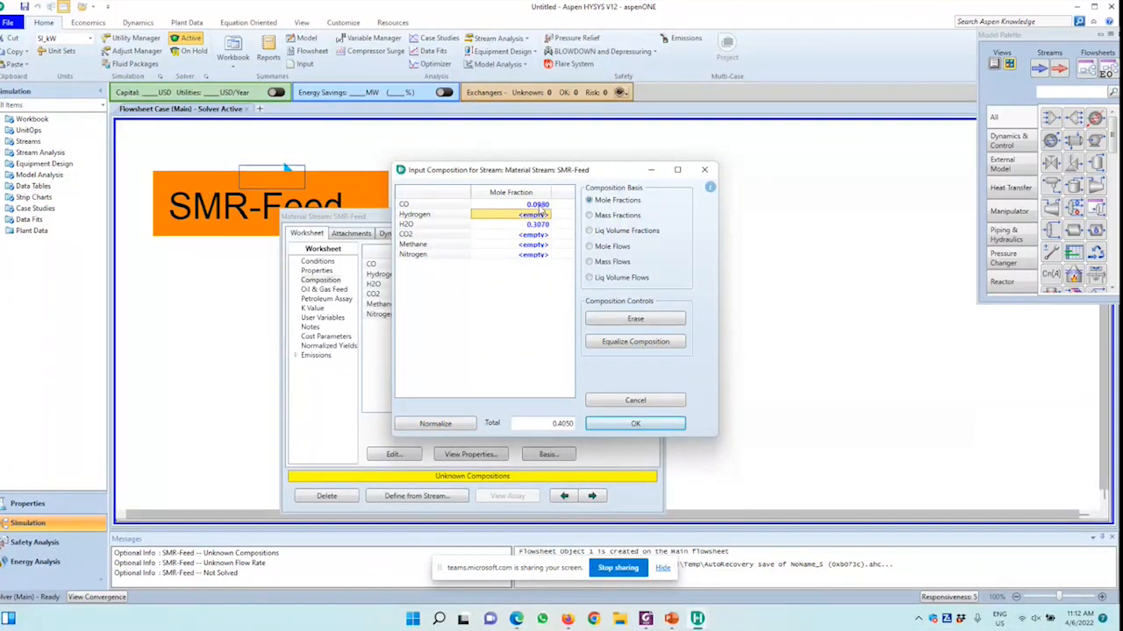
{"action": "type", "text": ".305"}
{"action": "key", "text": "Return"}
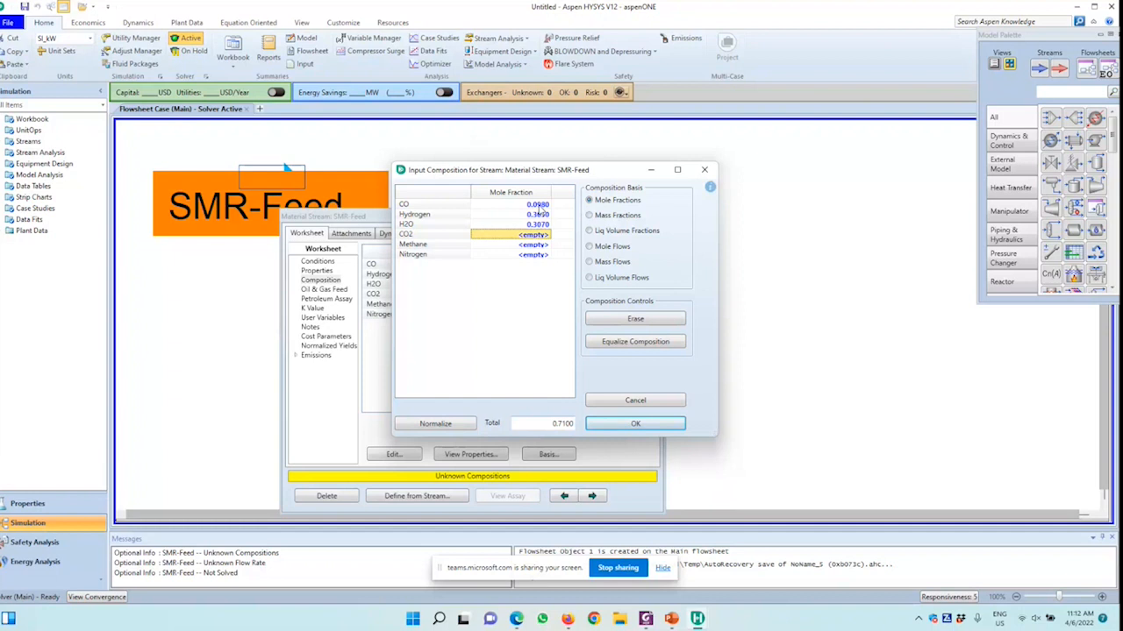
Enter mole fractions of 0.04 for CO2, 0.1 for Methane and 0.15 for Nitrogen, and accept the composition.
{"action": "type", "text": ".0"}
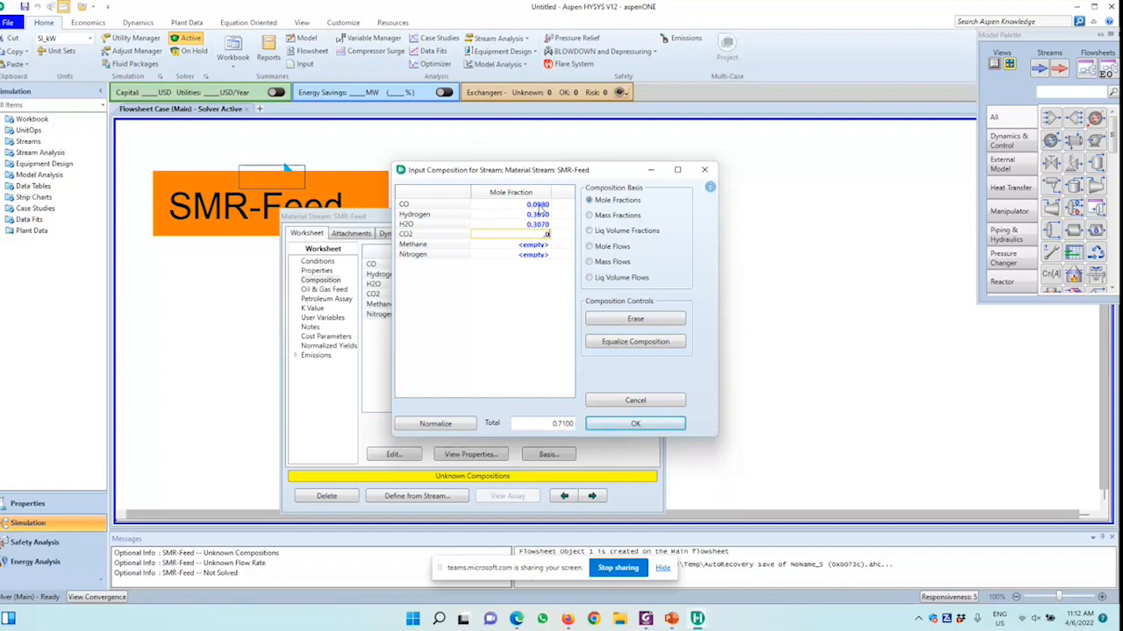
{"action": "type", "text": "4"}
{"action": "key", "text": "Return"}
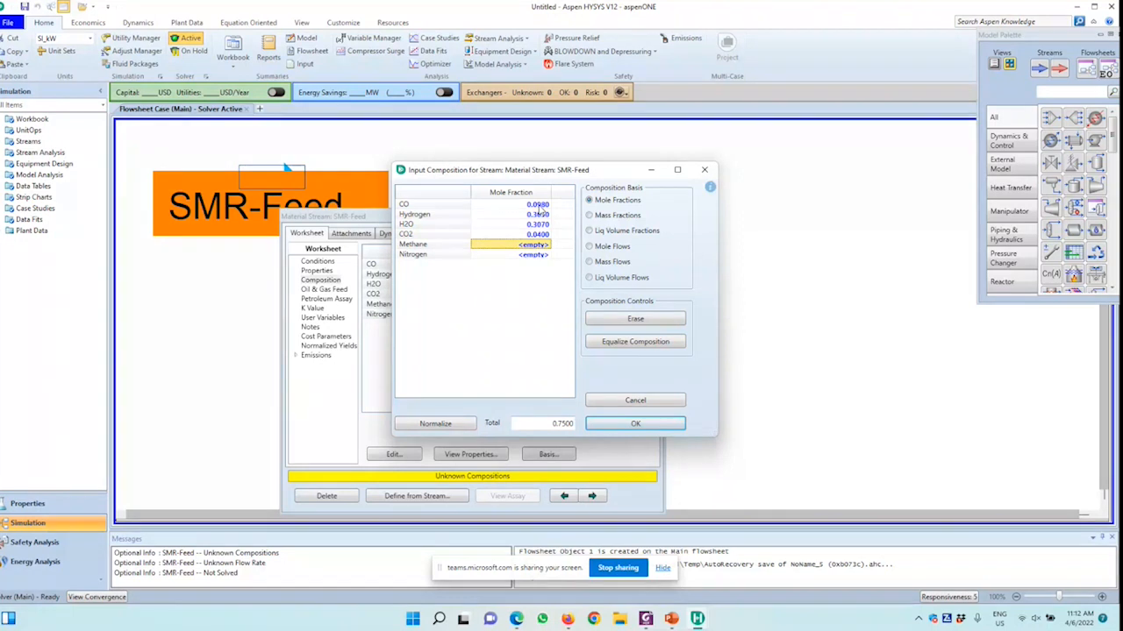
{"action": "type", "text": ".1"}
{"action": "key", "text": "Return"}
{"action": "type", "text": ".15"}
{"action": "key", "text": "Return"}
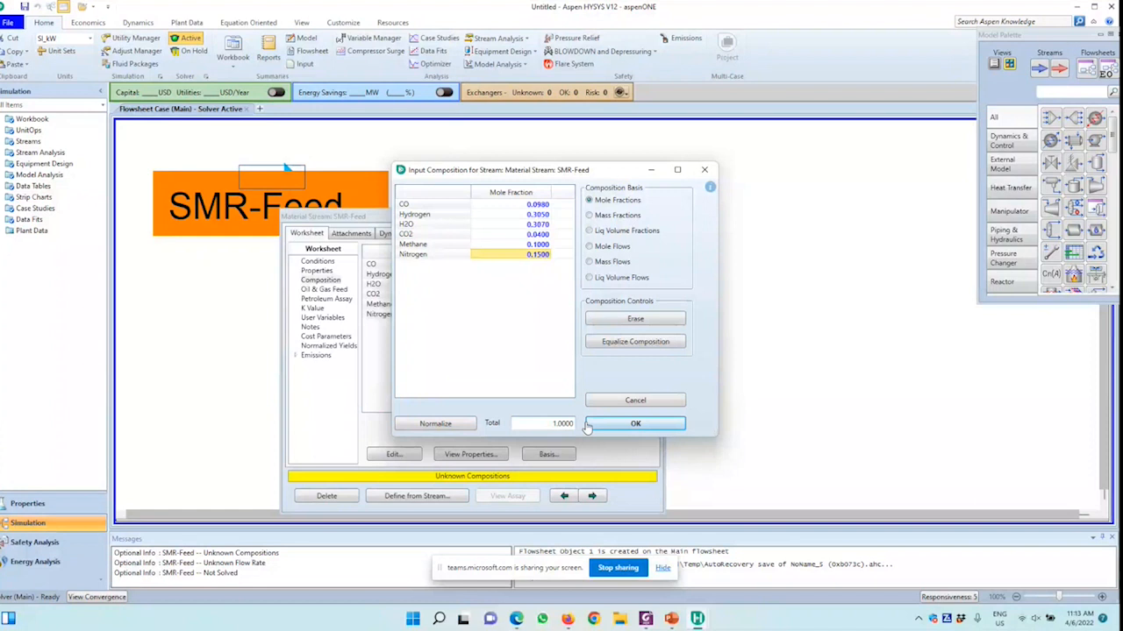
{"action": "left_click", "coordinate": [628, 425]}
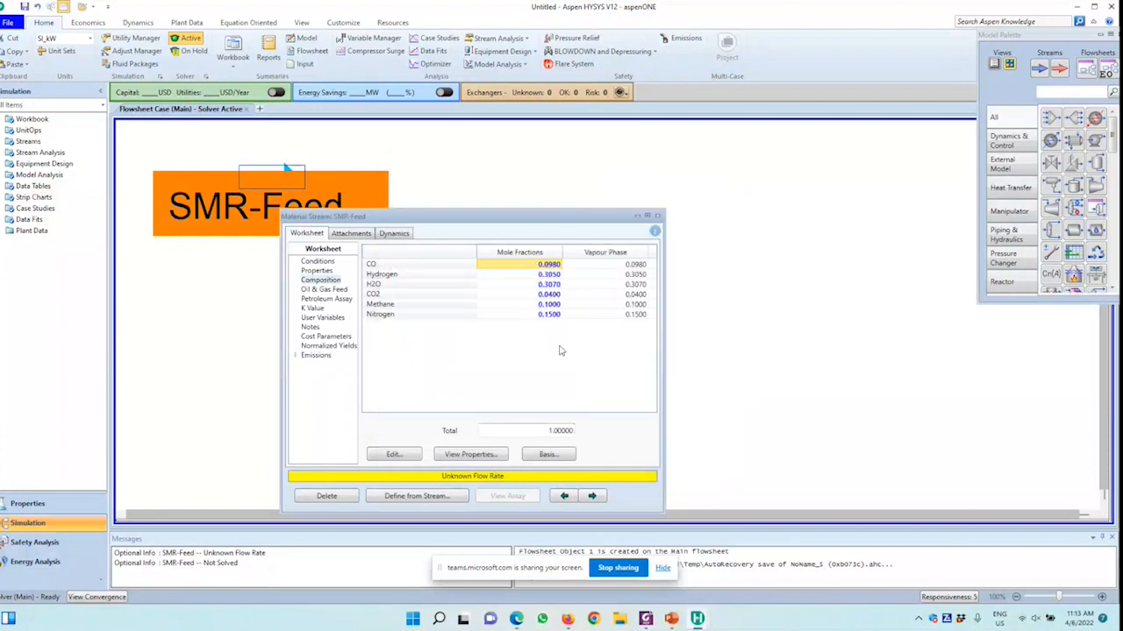
Set the SMR-Feed molar flow to 1000 kgmole/h in its conditions and close the stream window.
{"action": "left_click", "coordinate": [318, 271]}
{"action": "left_click", "coordinate": [318, 262]}
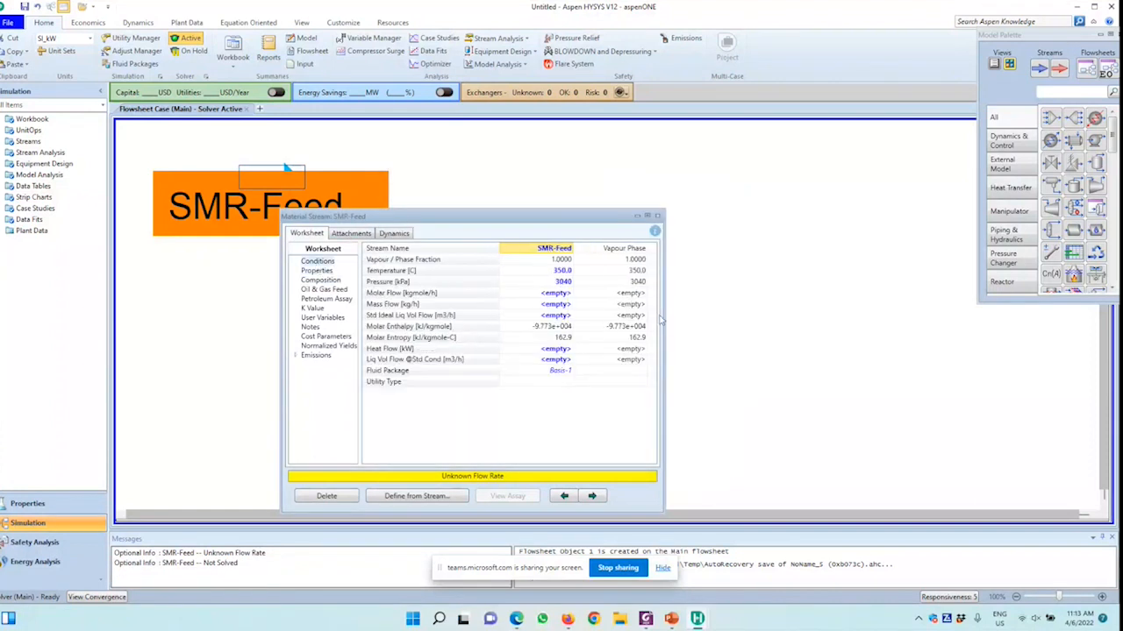
{"action": "left_click", "coordinate": [554, 293]}
{"action": "type", "text": "1000"}
{"action": "key", "text": "Return"}
{"action": "type", "text": "\\"}
{"action": "key", "text": "Return"}
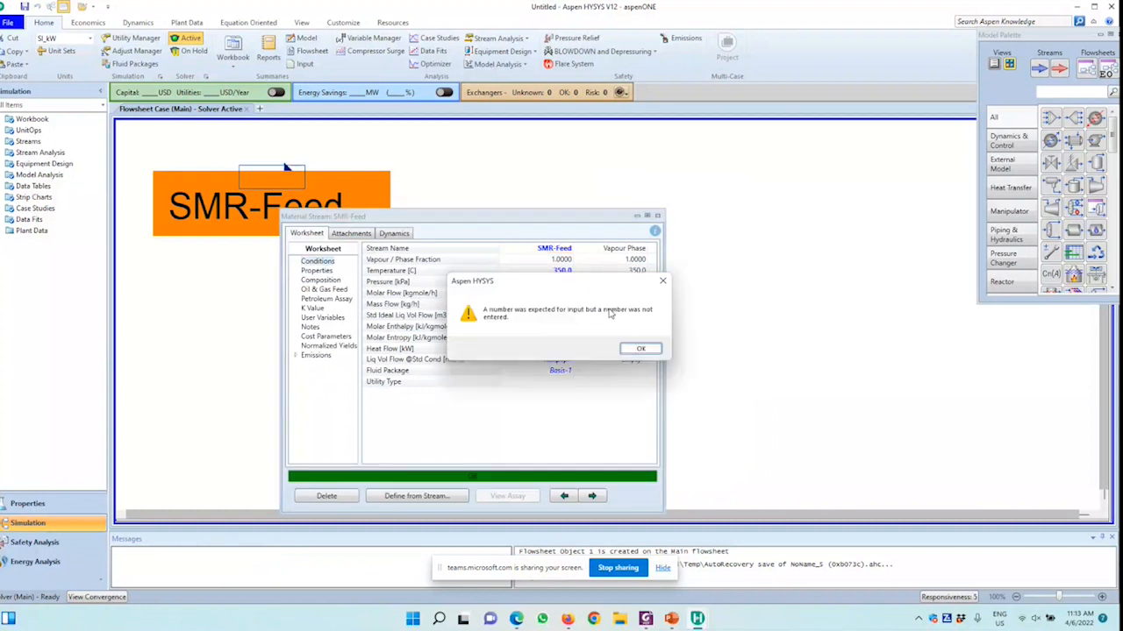
{"action": "left_click", "coordinate": [640, 350]}
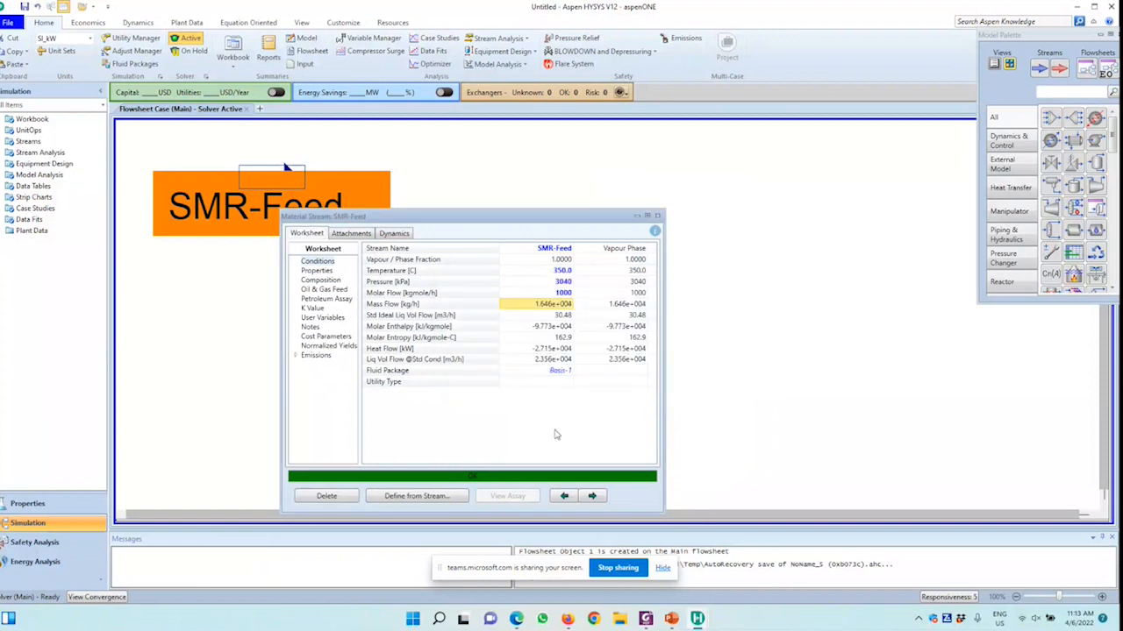
{"action": "left_click", "coordinate": [658, 216]}
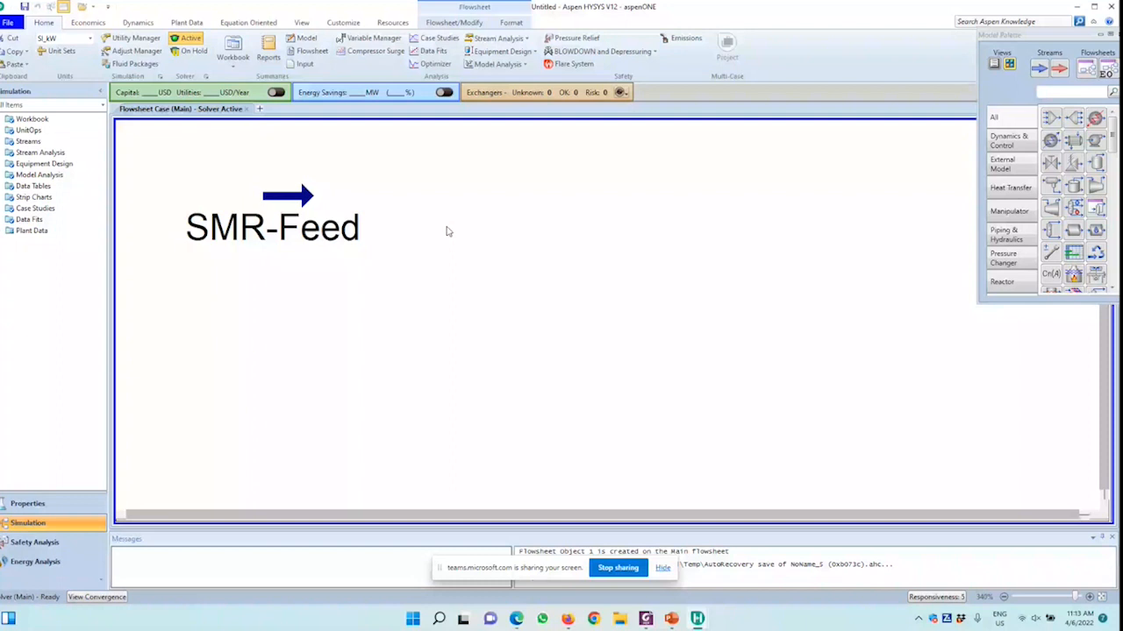
Place a Plug Flow Reactor on the flowsheet beside the SMR-Feed stream.
{"action": "scroll", "coordinate": [1070, 125], "scroll_direction": "down", "scroll_amount": 3}
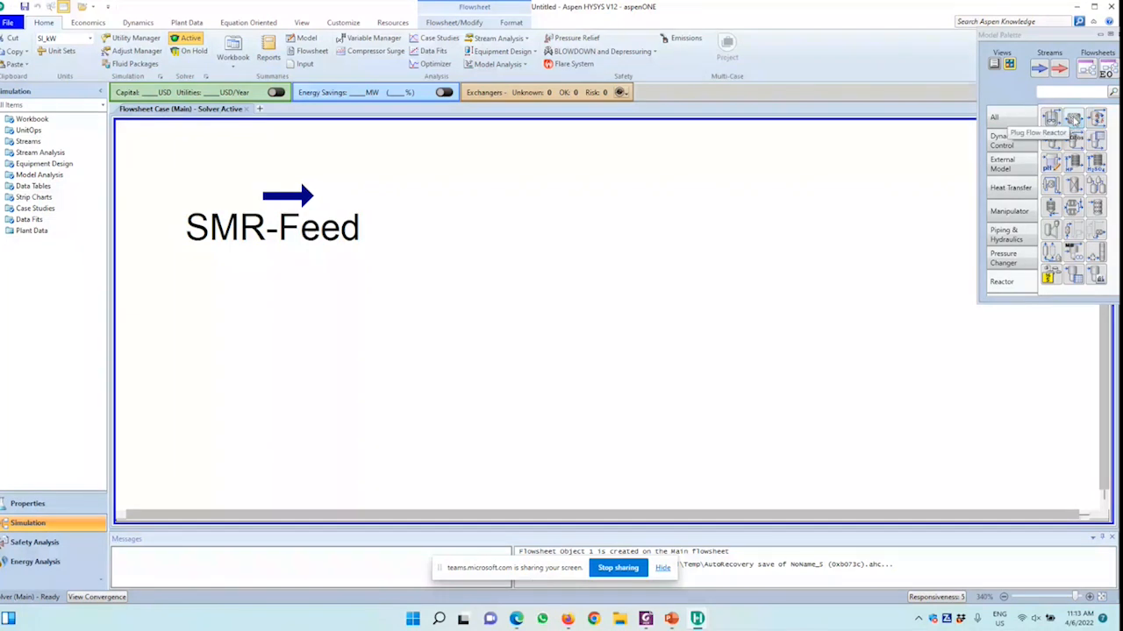
{"action": "left_click_drag", "start_coordinate": [1074, 120], "coordinate": [378, 236]}
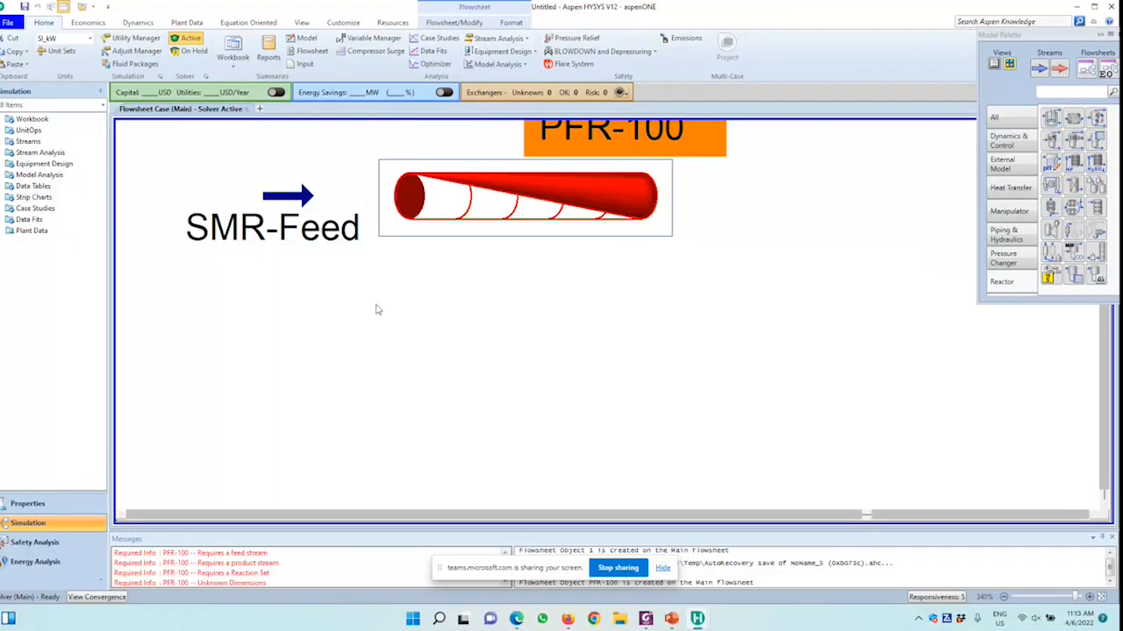
Open the PFR-100 reactor's settings and connect SMR-Feed as its inlet stream.
{"action": "left_click", "coordinate": [437, 277]}
{"action": "scroll", "coordinate": [437, 277], "scroll_direction": "down", "scroll_amount": 2}
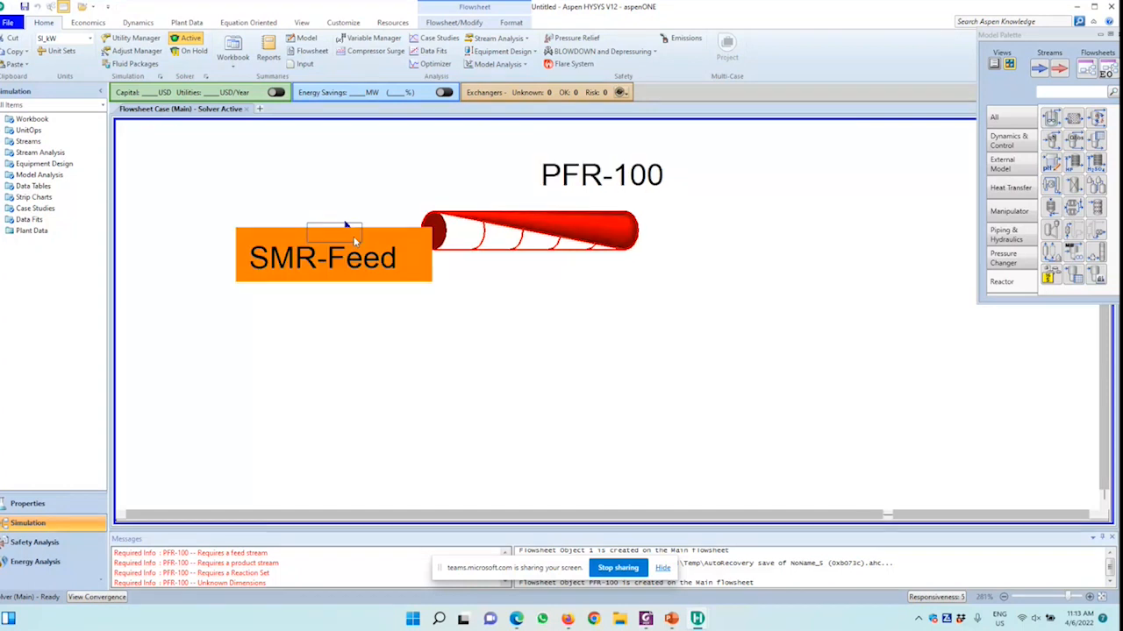
{"action": "double_click", "coordinate": [493, 228]}
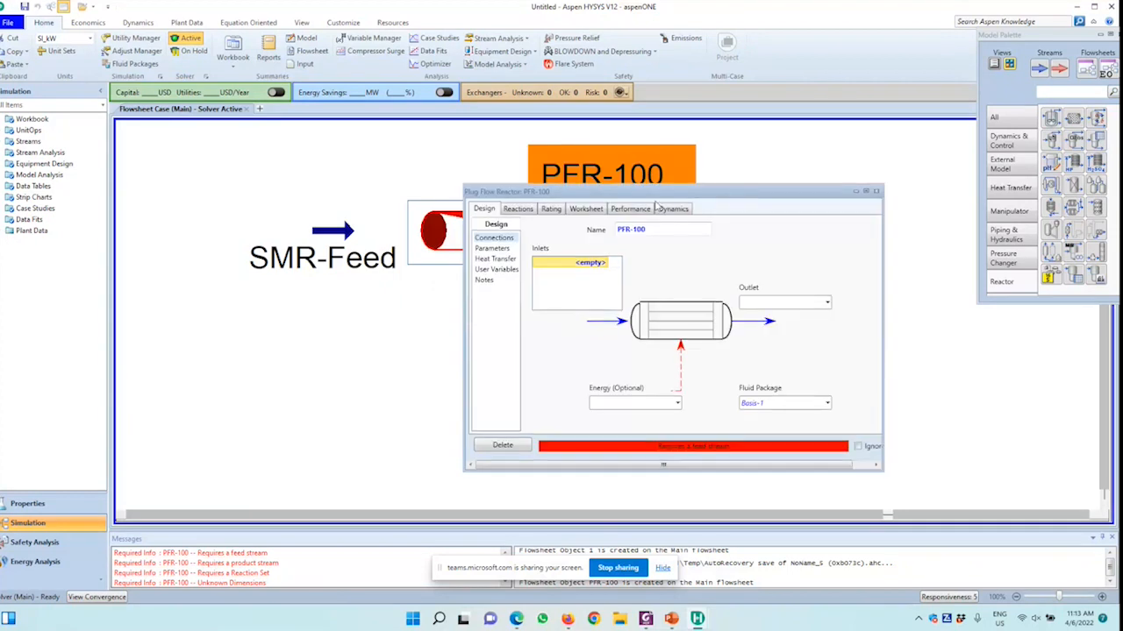
{"action": "left_click_drag", "start_coordinate": [783, 199], "coordinate": [949, 258]}
{"action": "left_click", "coordinate": [792, 321]}
{"action": "left_click", "coordinate": [785, 337]}
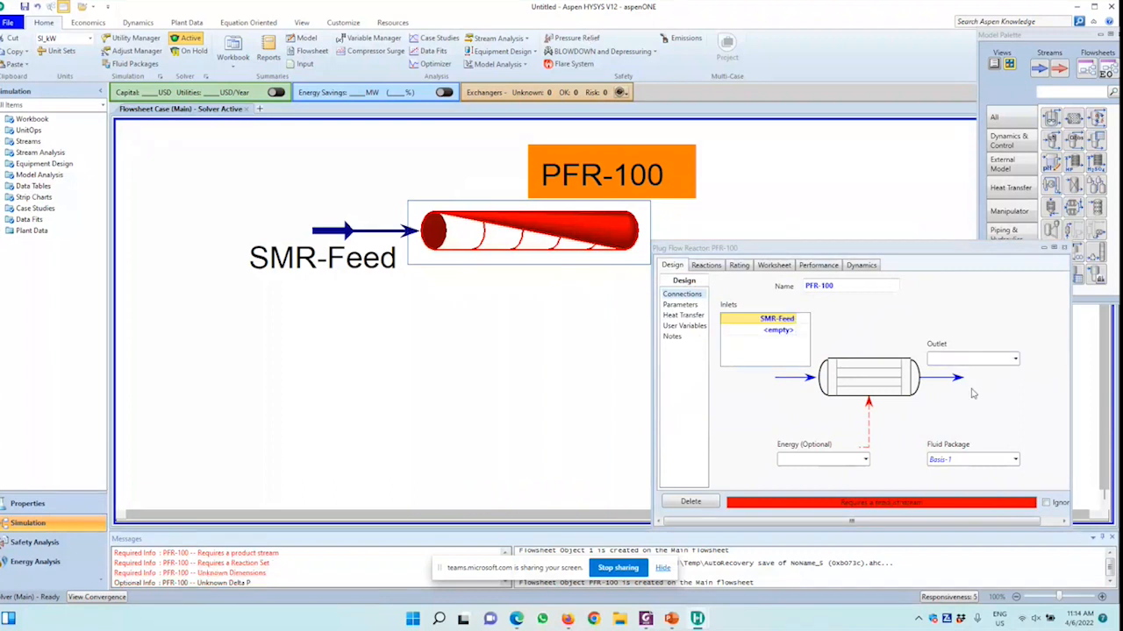
Create an outlet stream named SMR-Product for the plug flow reactor.
{"action": "left_click", "coordinate": [964, 359]}
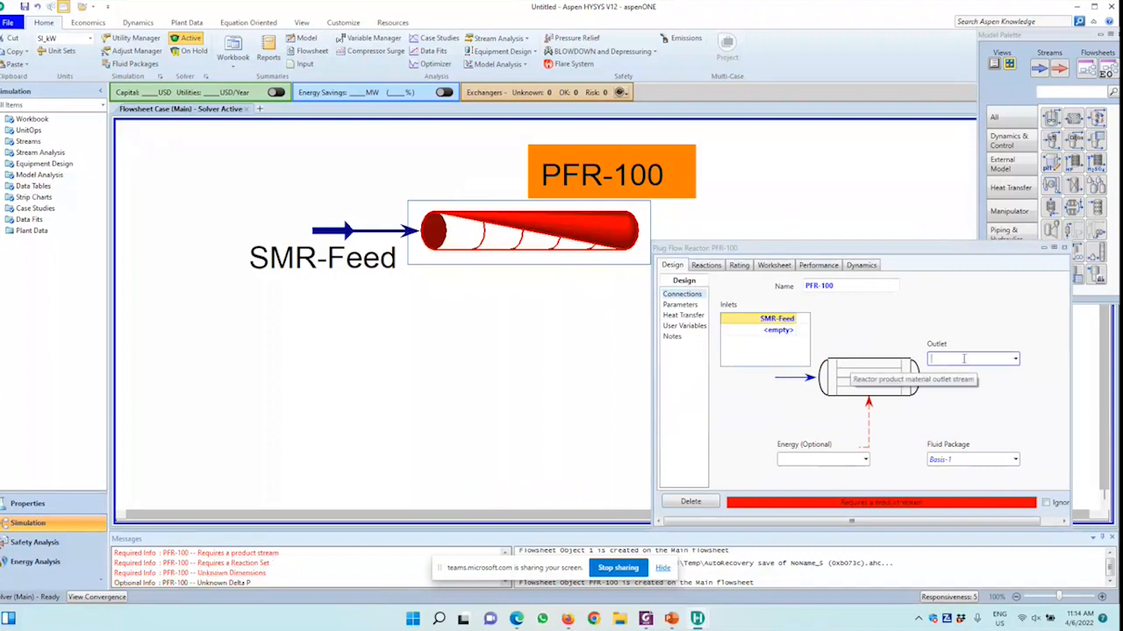
{"action": "type", "text": "S"}
{"action": "key", "text": "BackSpace"}
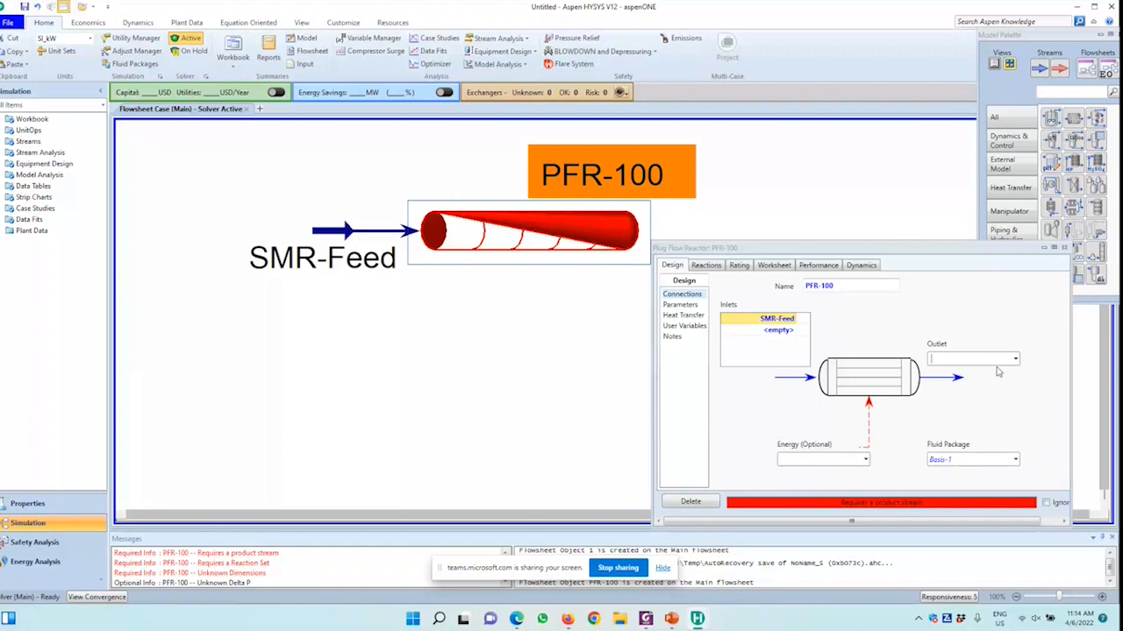
{"action": "type", "text": "SMR-OProduct"}
{"action": "key", "text": "Return"}
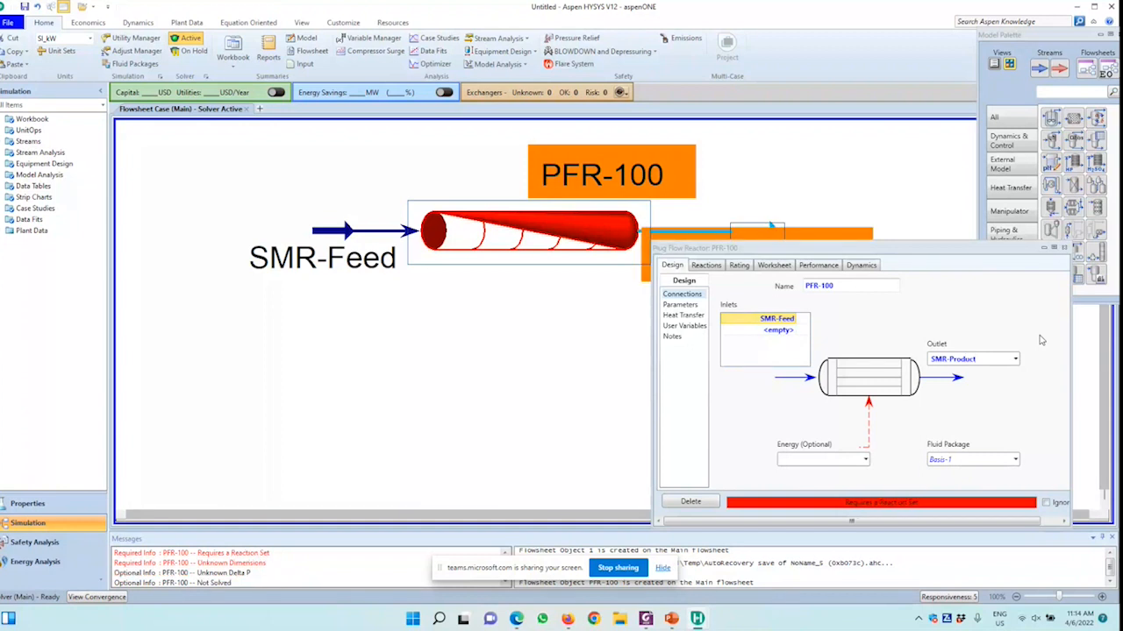
{"action": "left_click_drag", "start_coordinate": [770, 254], "coordinate": [771, 294]}
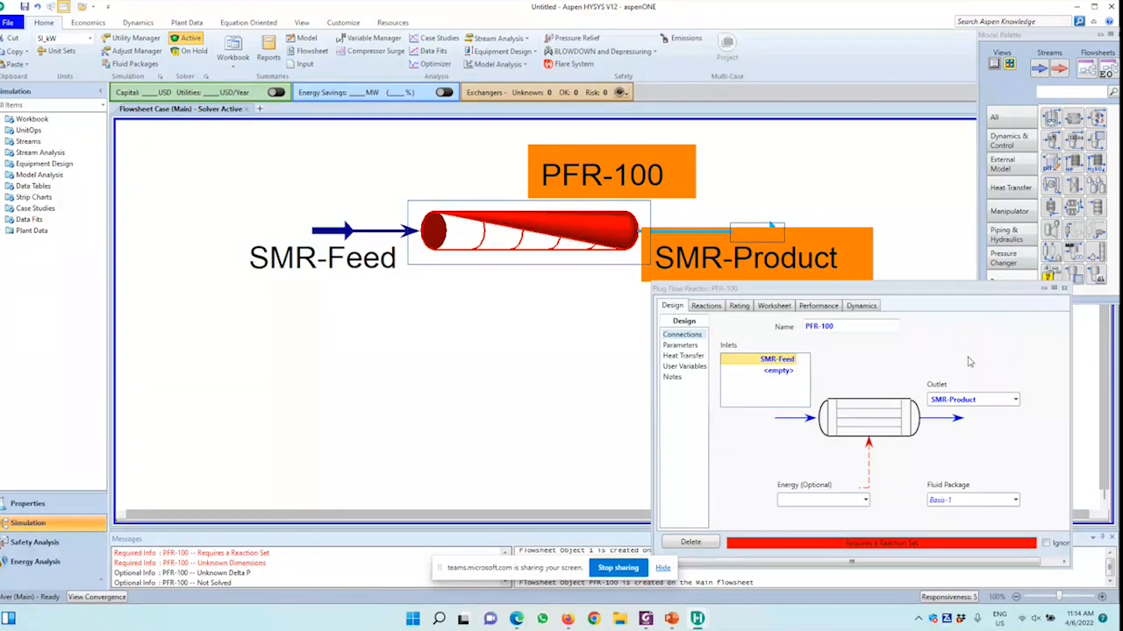
Review the reactor's pressure drop and duty parameters and its available reaction sets, and close its window.
{"action": "left_click", "coordinate": [705, 305]}
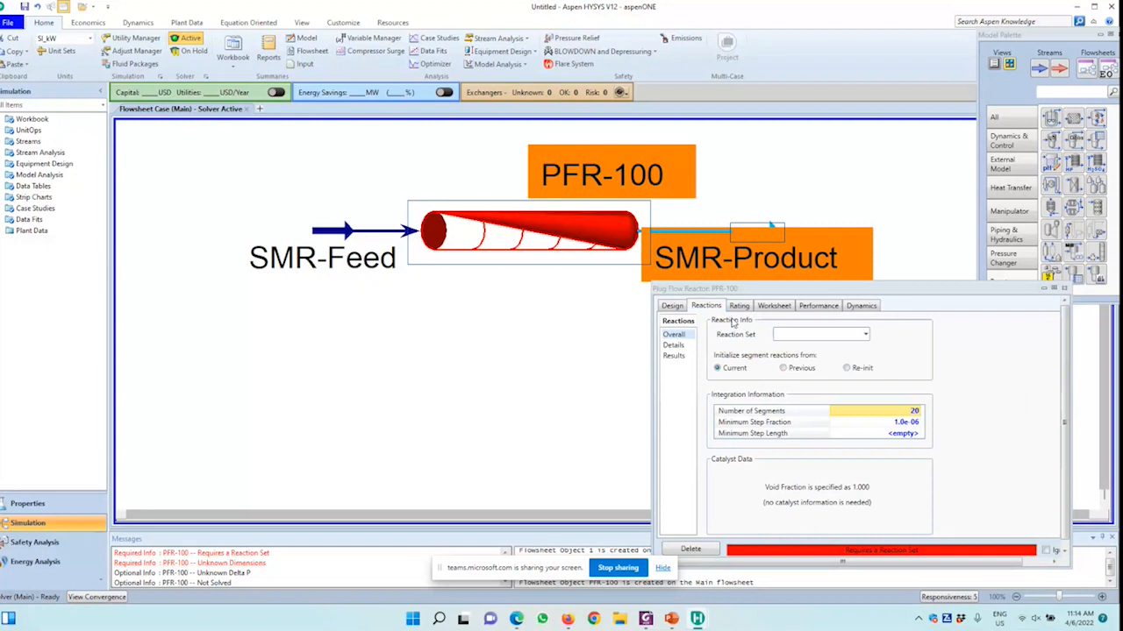
{"action": "left_click", "coordinate": [680, 306]}
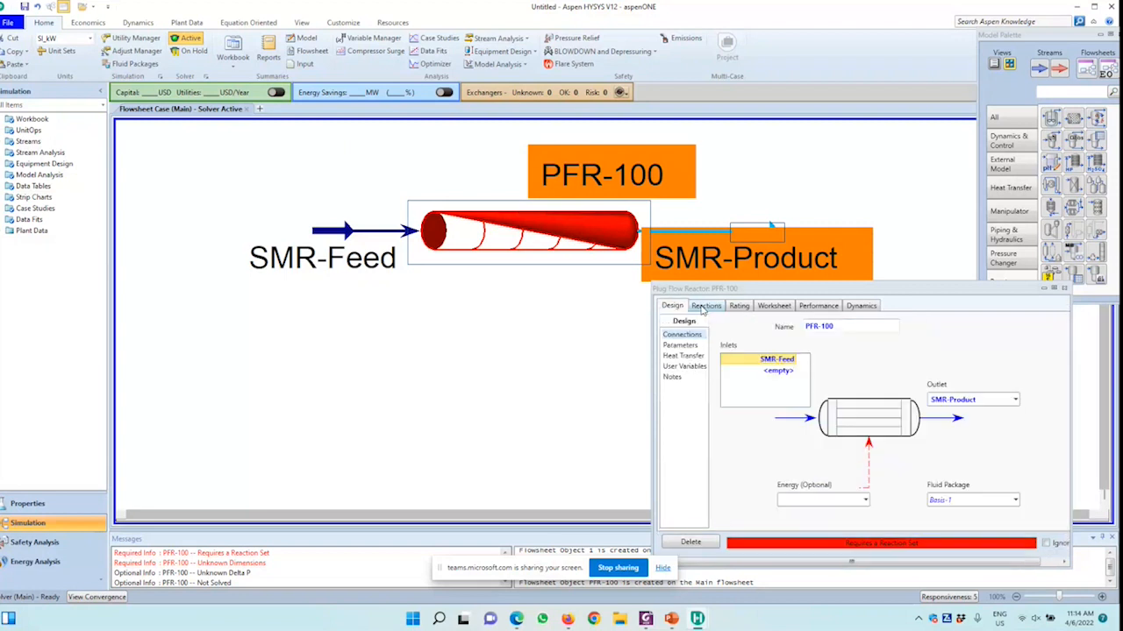
{"action": "left_click", "coordinate": [688, 345]}
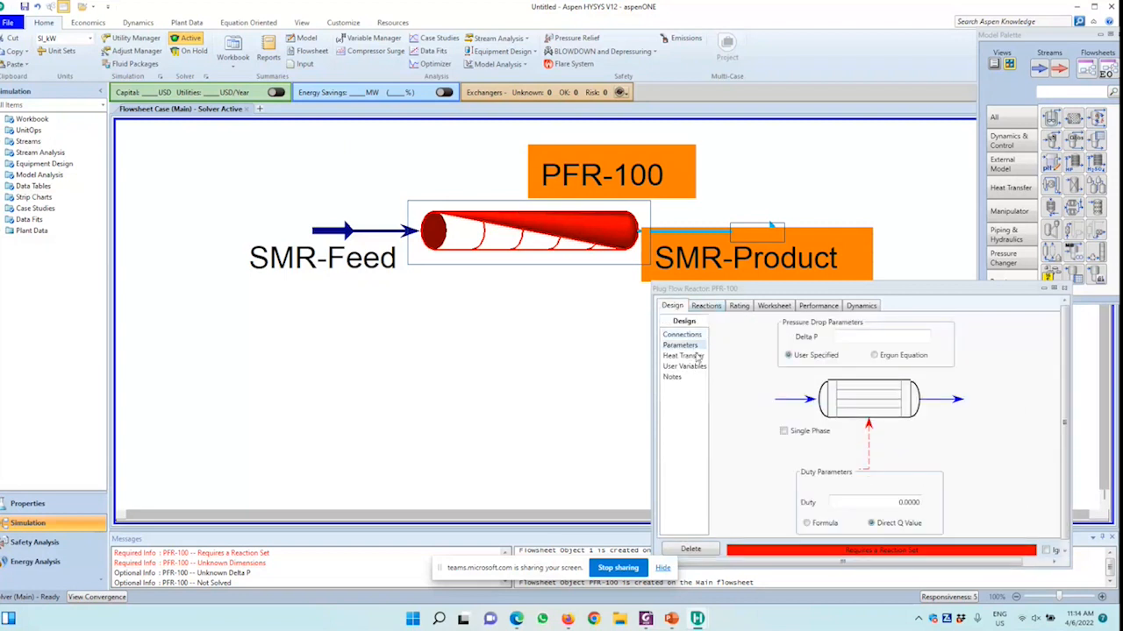
{"action": "left_click", "coordinate": [706, 307]}
{"action": "left_click", "coordinate": [779, 335]}
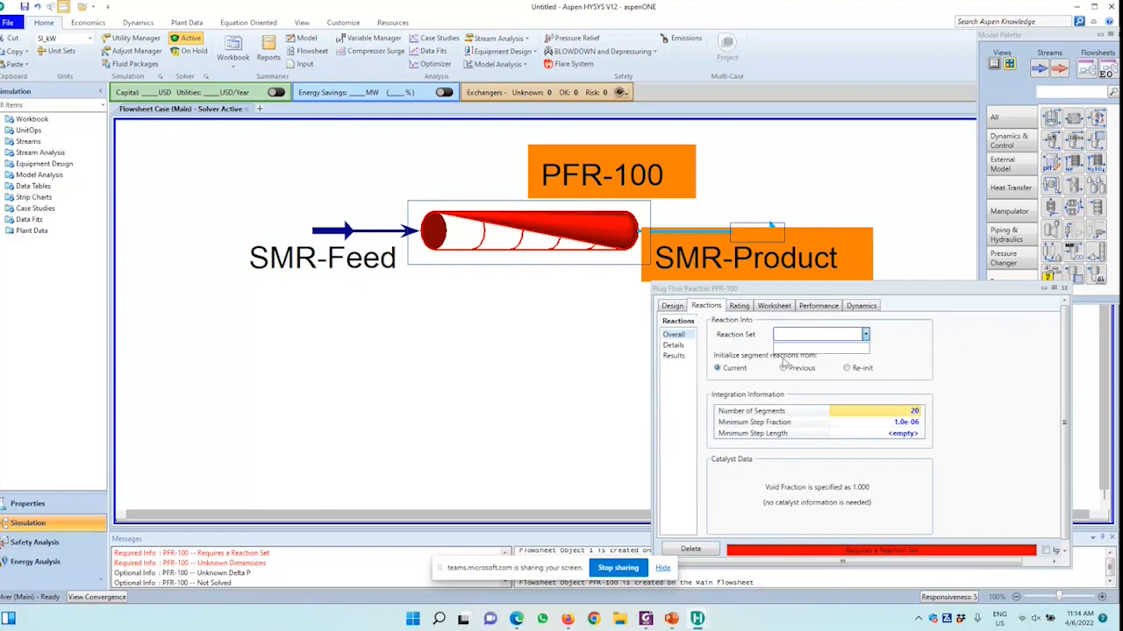
{"action": "left_click", "coordinate": [893, 372]}
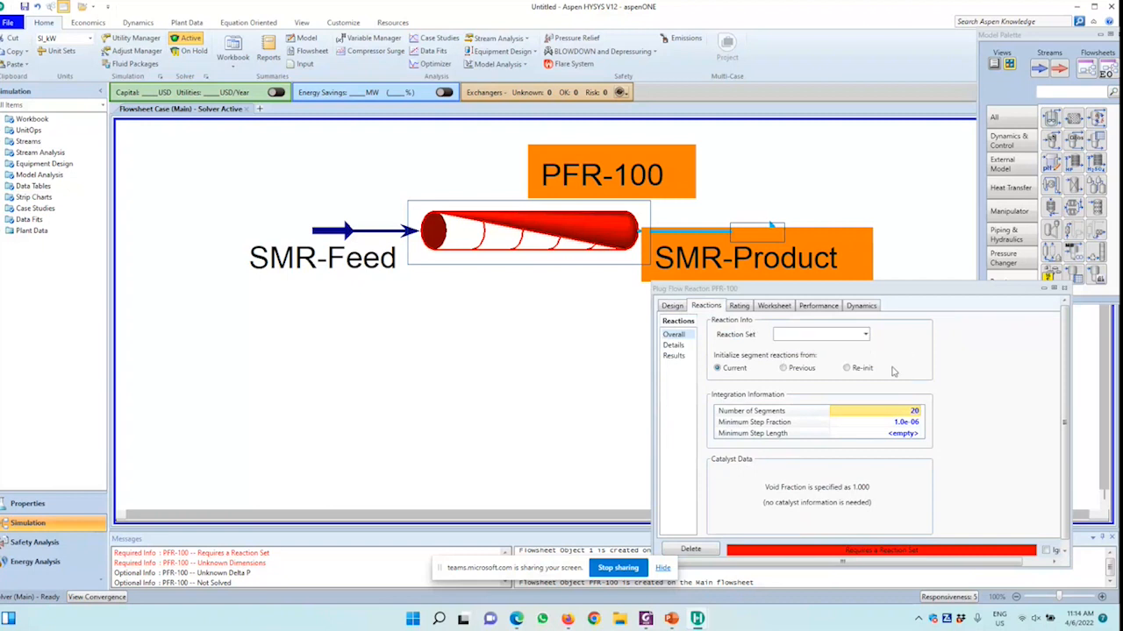
{"action": "left_click", "coordinate": [1064, 288]}
{"action": "left_click", "coordinate": [546, 328]}
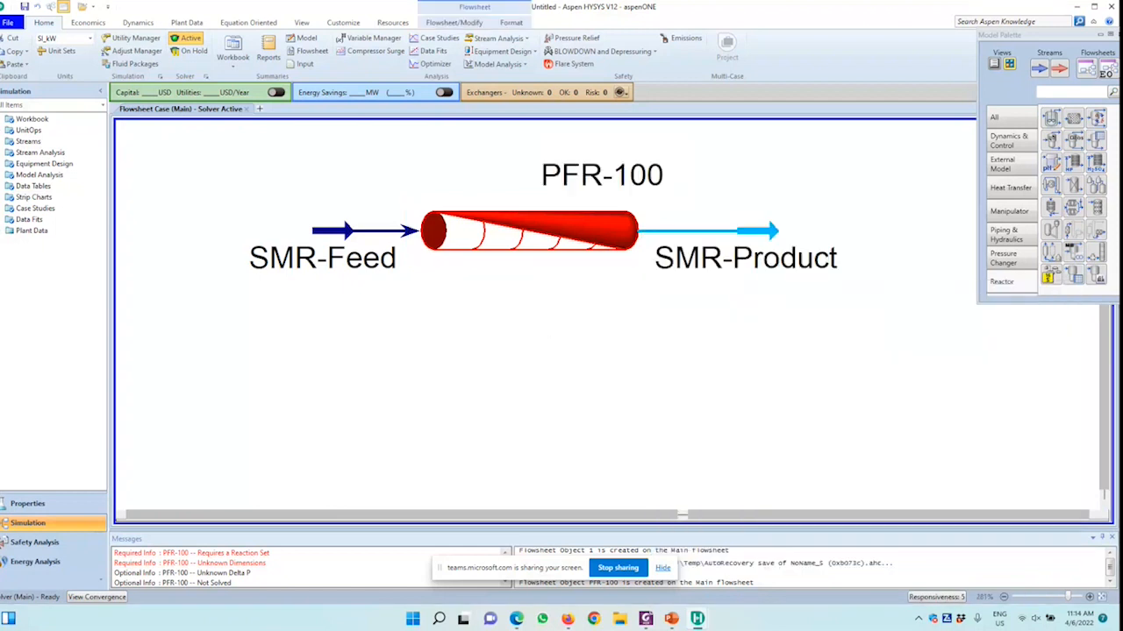
Switch to the Properties environment and add a new reaction set.
{"action": "left_click", "coordinate": [29, 505]}
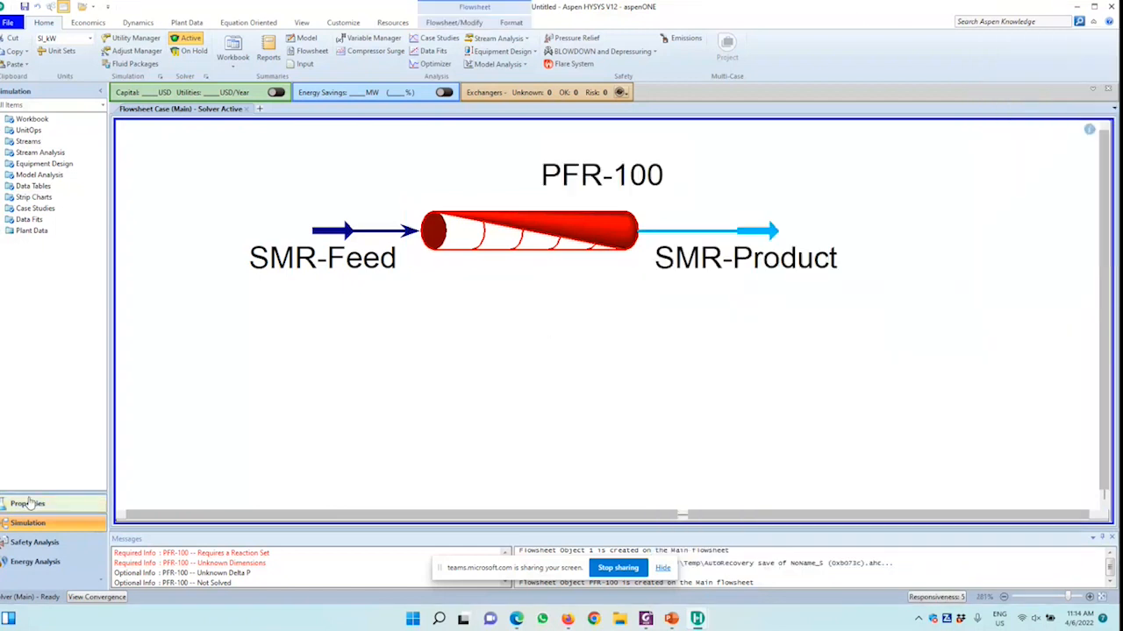
{"action": "left_click", "coordinate": [77, 506]}
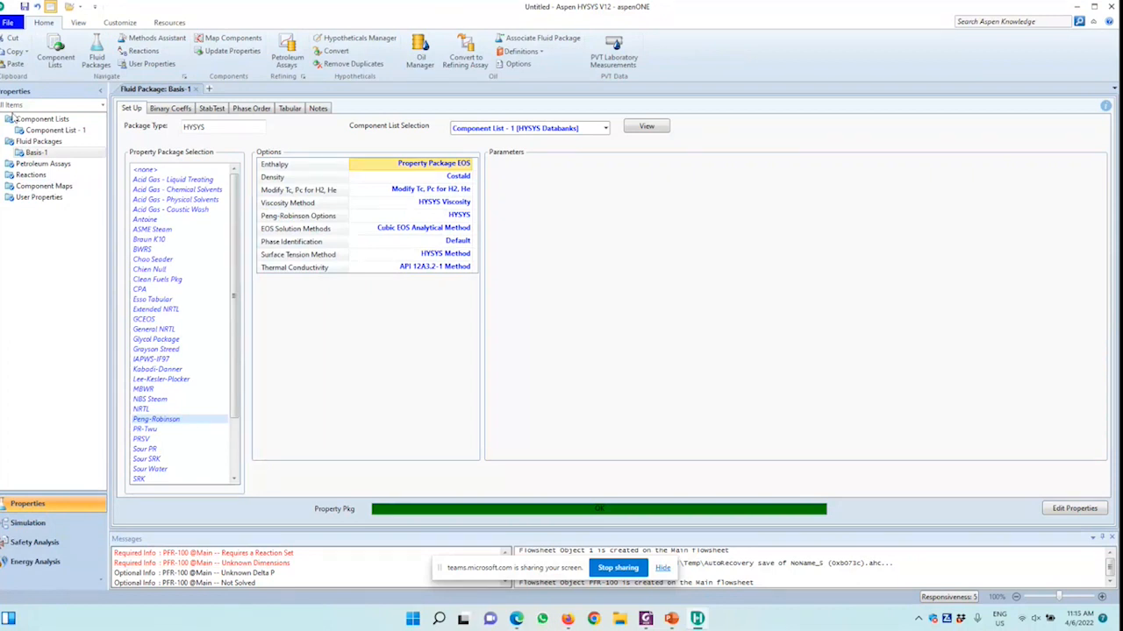
{"action": "left_click", "coordinate": [26, 175]}
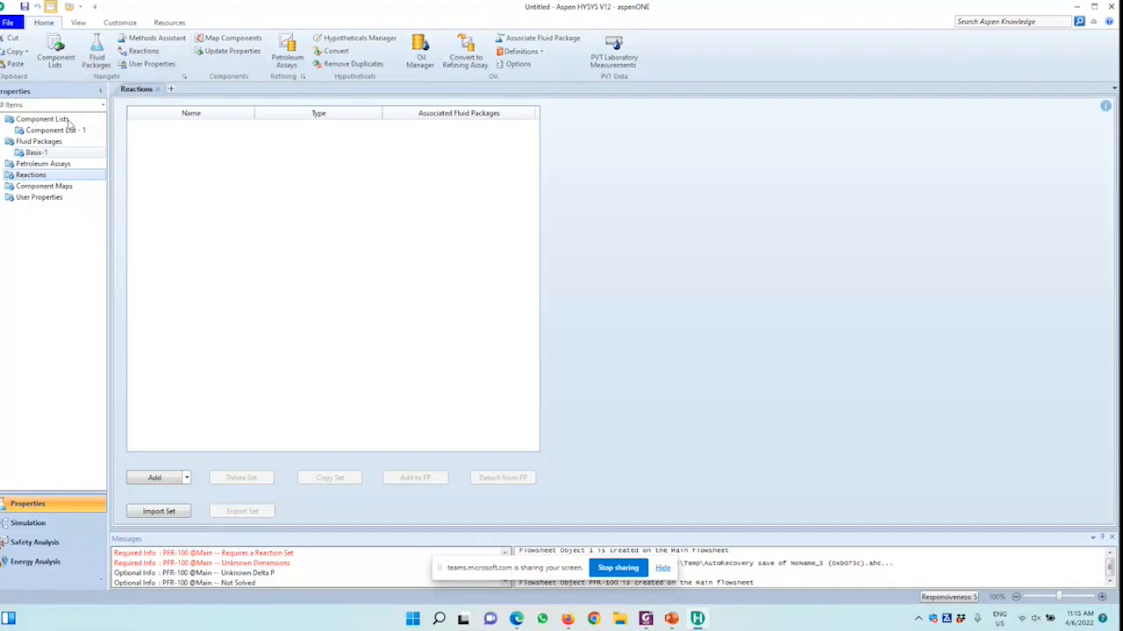
{"action": "left_click", "coordinate": [152, 479]}
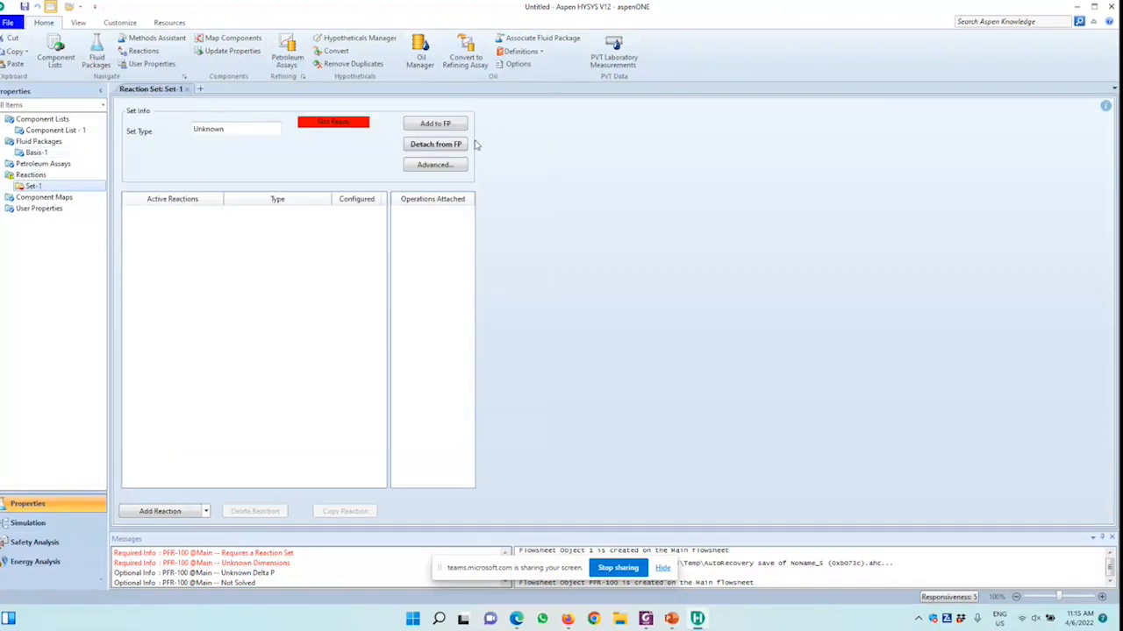
Add a Heterogeneous Catalytic reaction from the Hysys reactant source to the reaction set.
{"action": "left_click", "coordinate": [161, 514]}
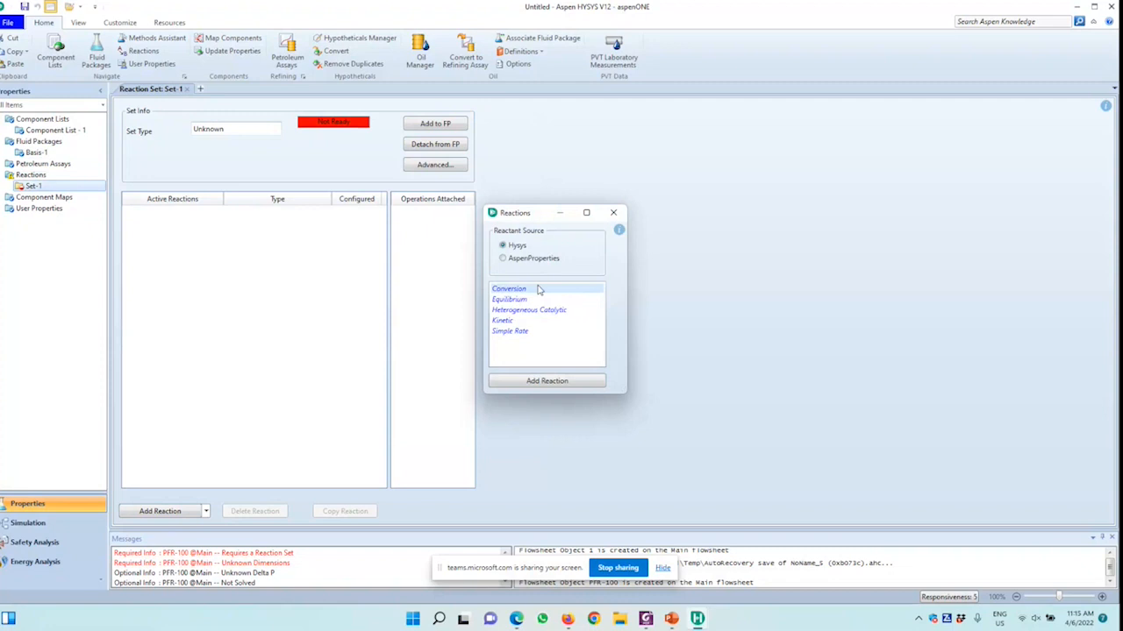
{"action": "left_click", "coordinate": [519, 335]}
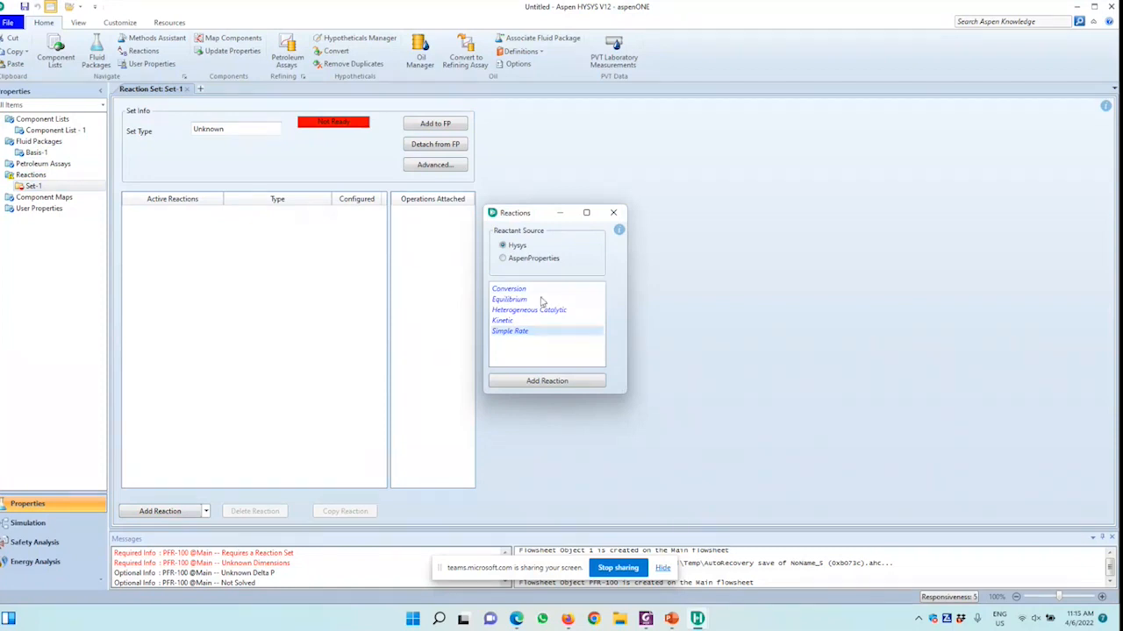
{"action": "left_click", "coordinate": [540, 301]}
{"action": "left_click", "coordinate": [565, 311]}
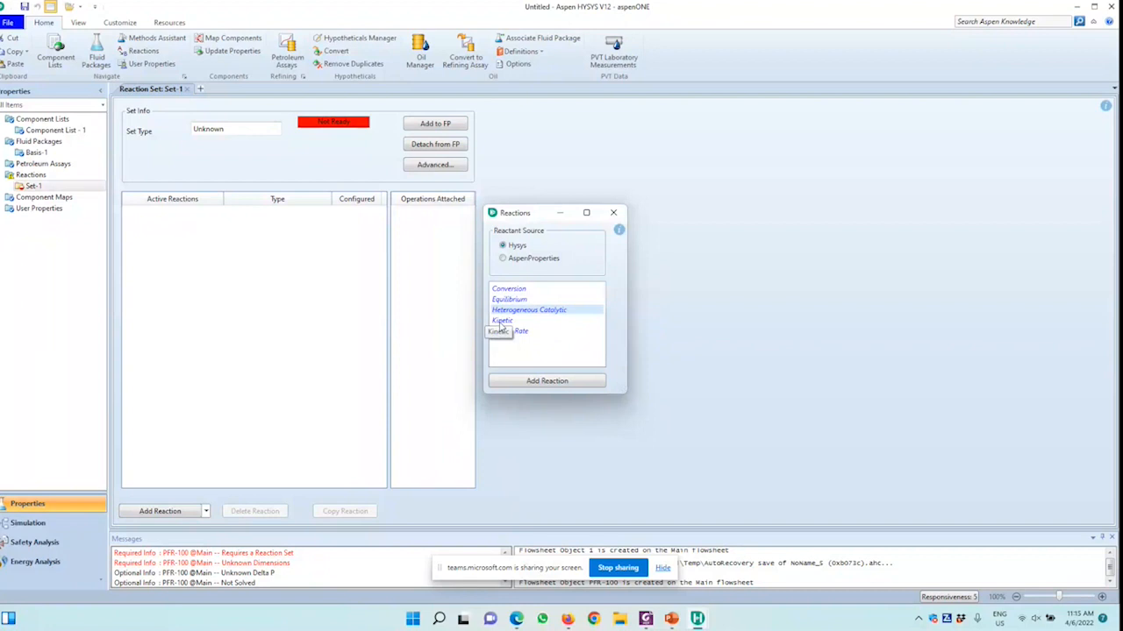
{"action": "left_click", "coordinate": [550, 382]}
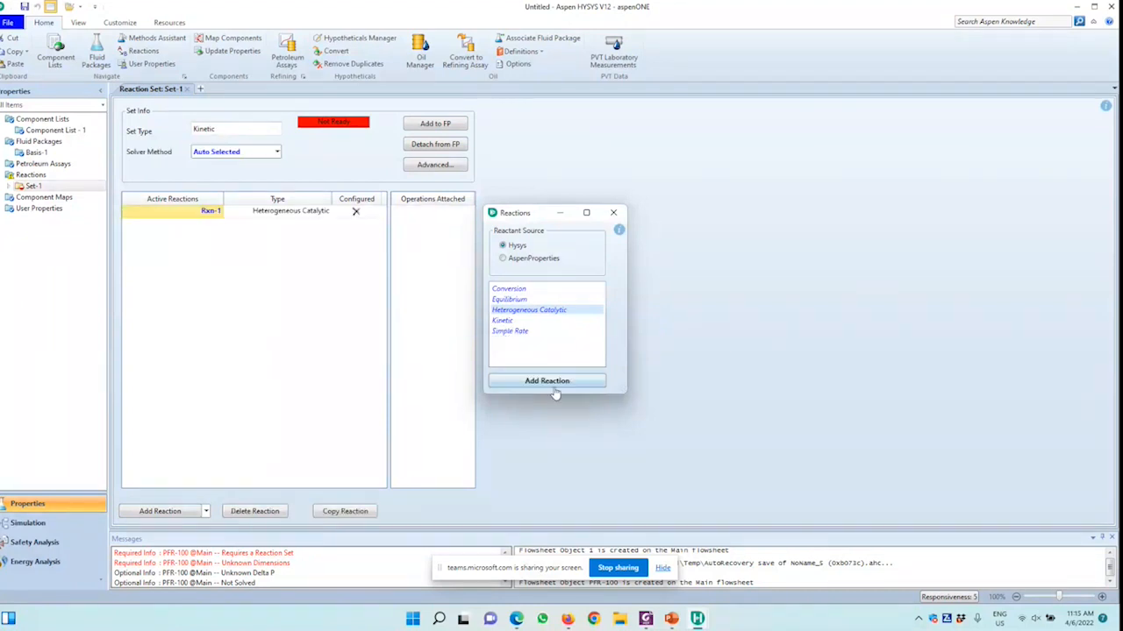
{"action": "left_click", "coordinate": [613, 212]}
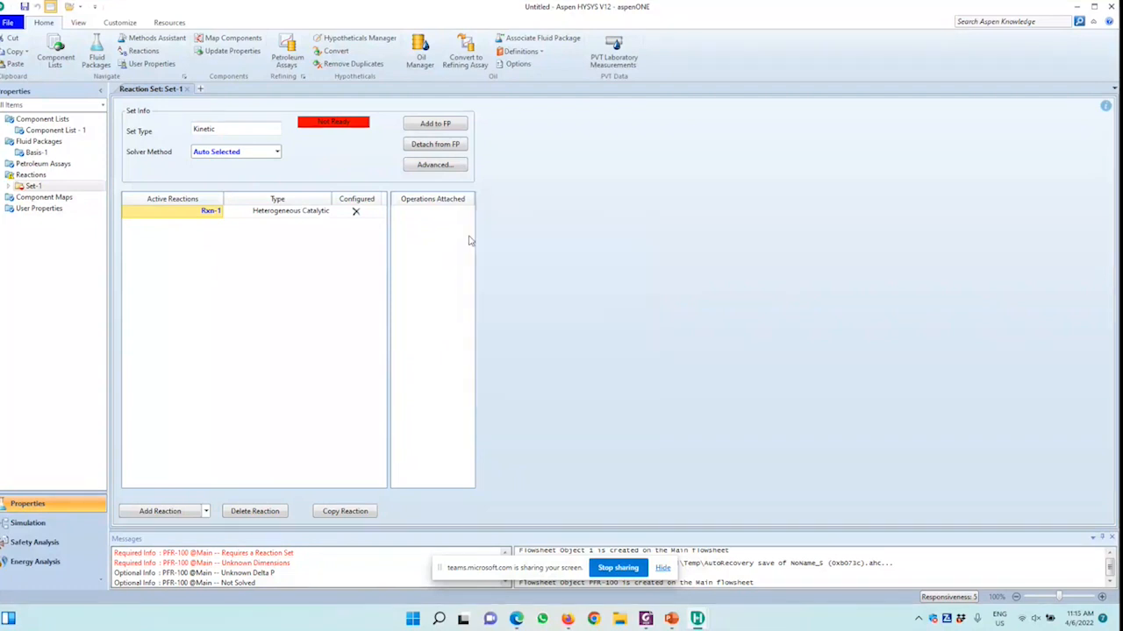
Open the heterogeneous catalytic reaction and add Methane, H2O, Hydrogen and CO to its stoichiometry.
{"action": "double_click", "coordinate": [169, 212]}
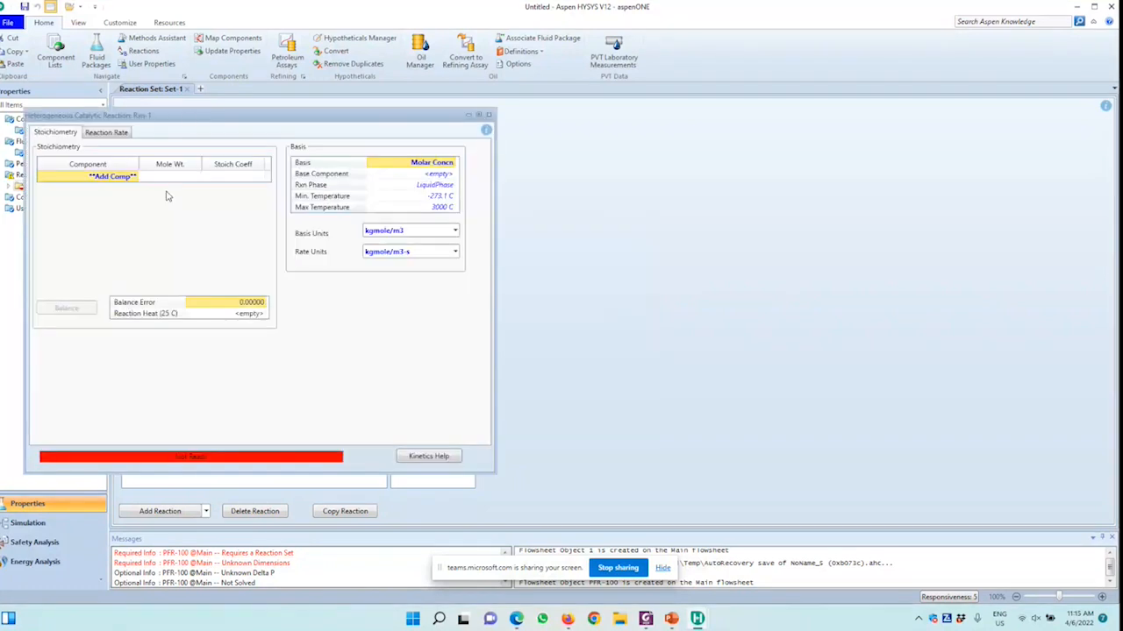
{"action": "left_click_drag", "start_coordinate": [185, 120], "coordinate": [405, 136]}
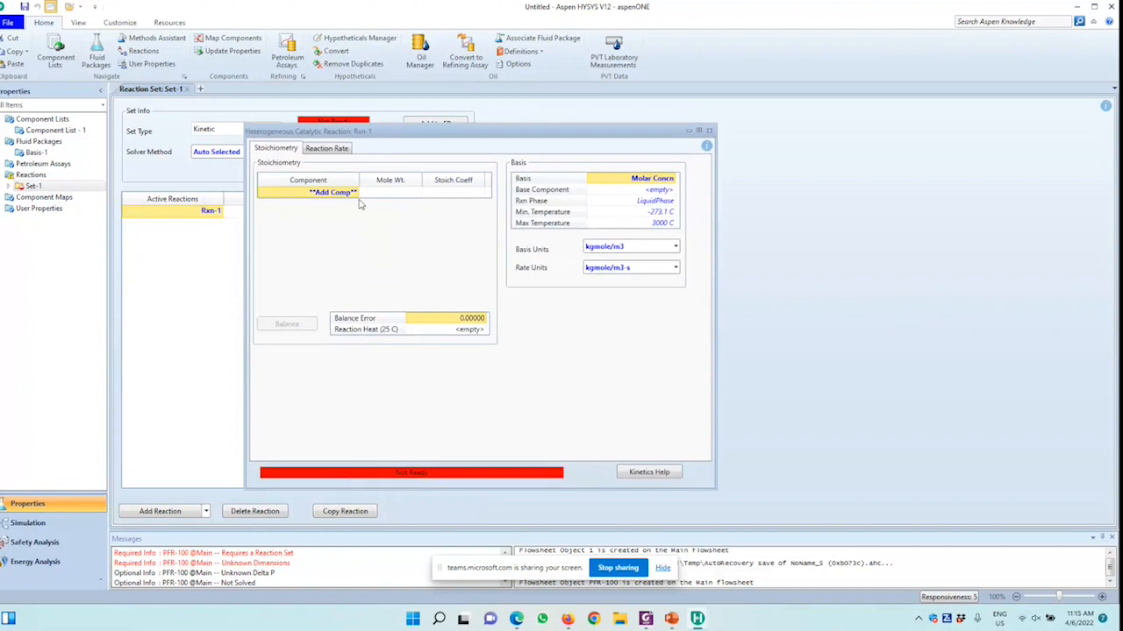
{"action": "left_click", "coordinate": [355, 194]}
{"action": "left_click", "coordinate": [355, 194]}
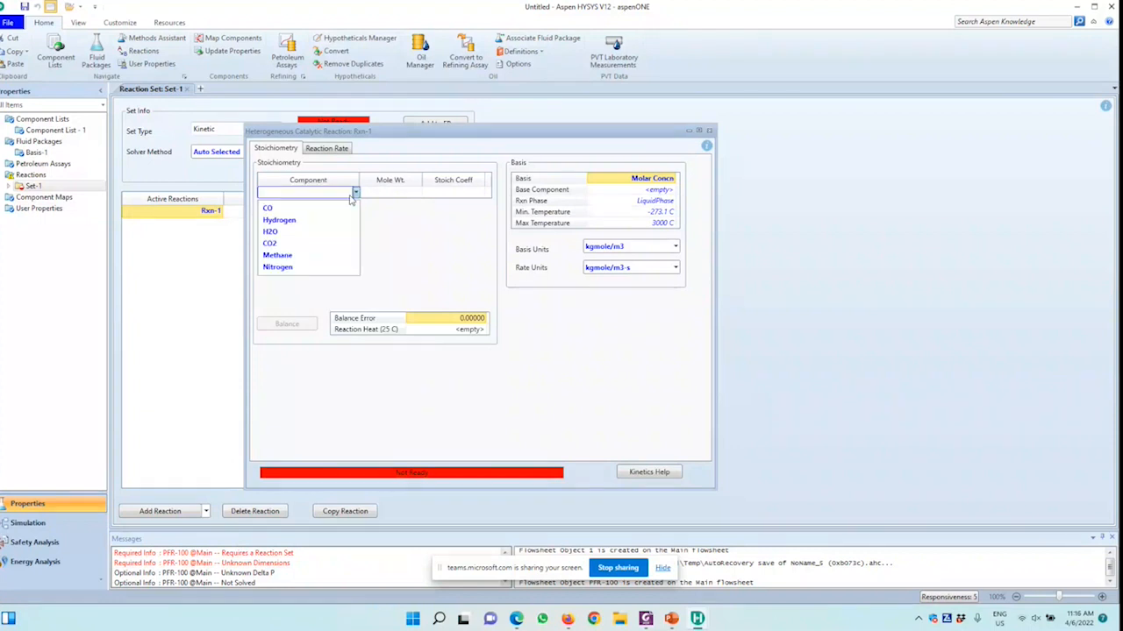
{"action": "left_click", "coordinate": [278, 256]}
{"action": "left_click", "coordinate": [355, 204]}
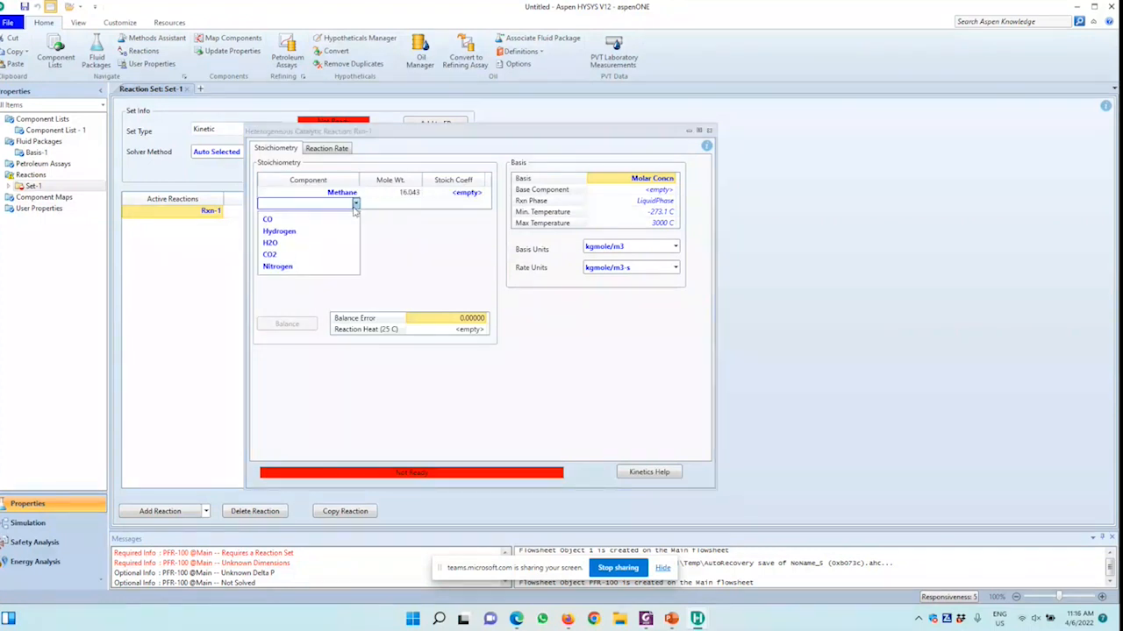
{"action": "left_click", "coordinate": [345, 242]}
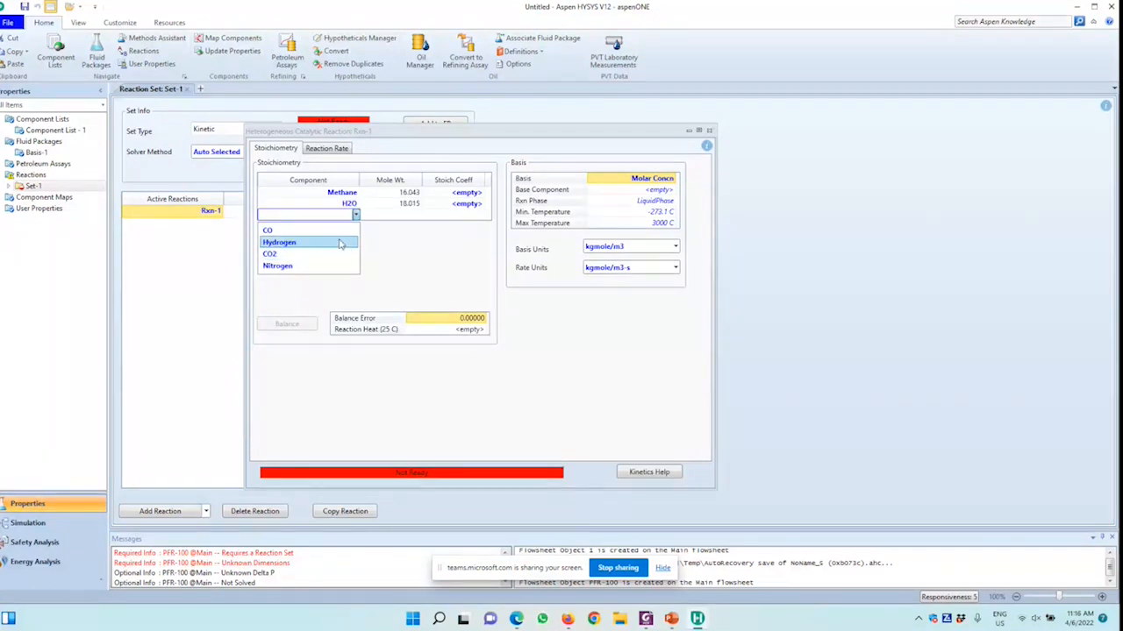
{"action": "left_click", "coordinate": [341, 244]}
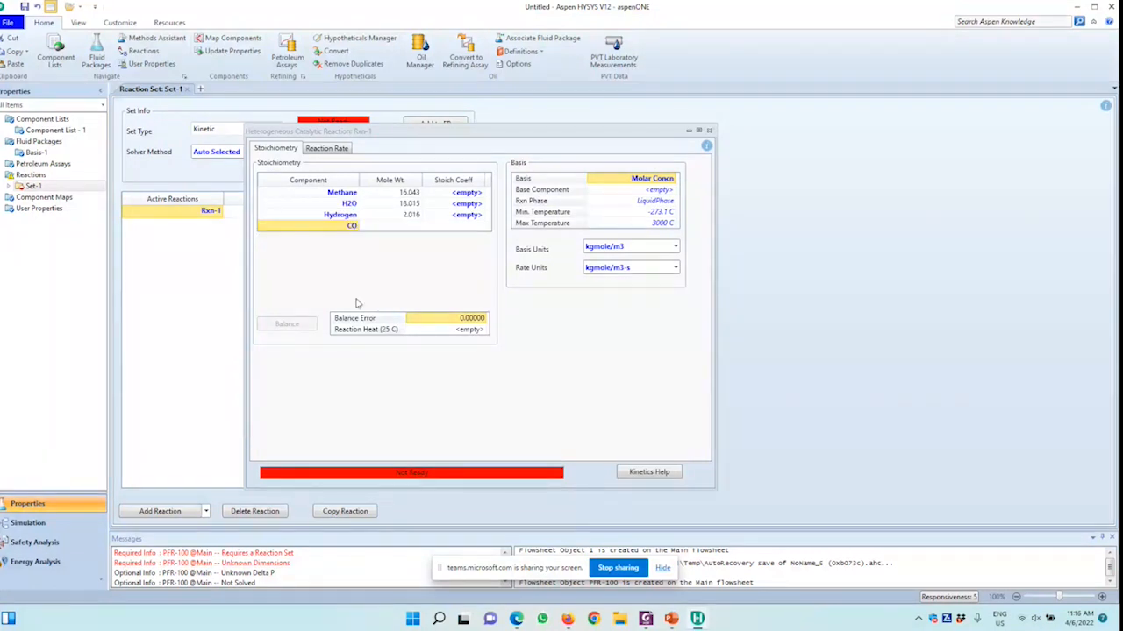
Set the stoichiometric coefficients to -1 for Methane, -1 for H2O, 3 for Hydrogen and 1 for CO.
{"action": "left_click", "coordinate": [454, 193]}
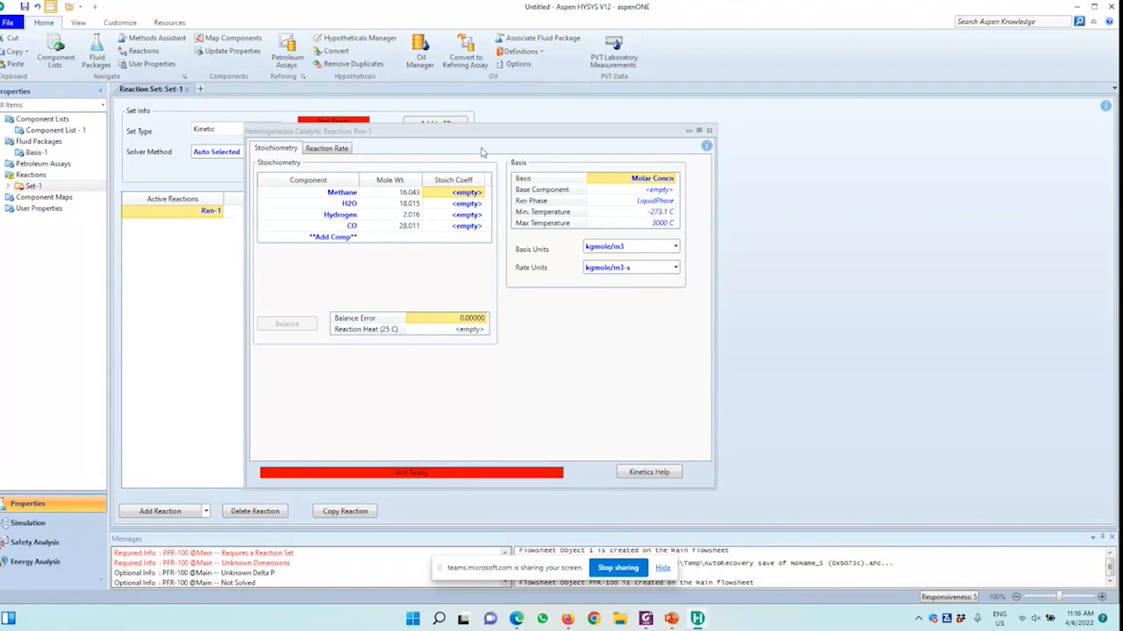
{"action": "type", "text": "-1"}
{"action": "key", "text": "Return"}
{"action": "type", "text": "-1"}
{"action": "key", "text": "Return"}
{"action": "type", "text": "3"}
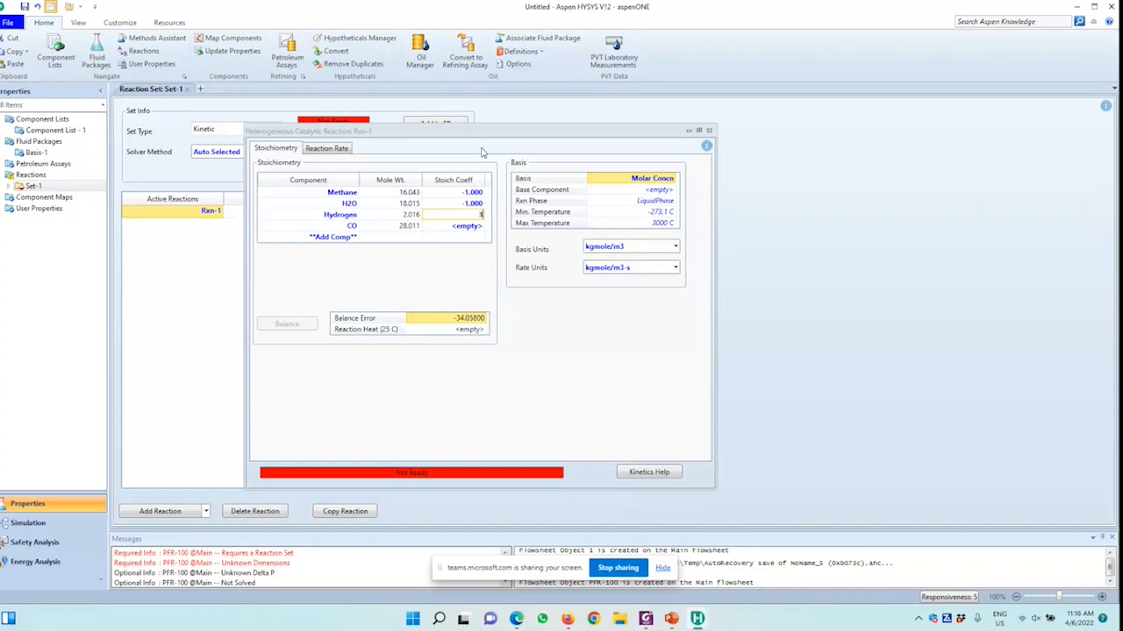
{"action": "key", "text": "Return"}
{"action": "type", "text": "1"}
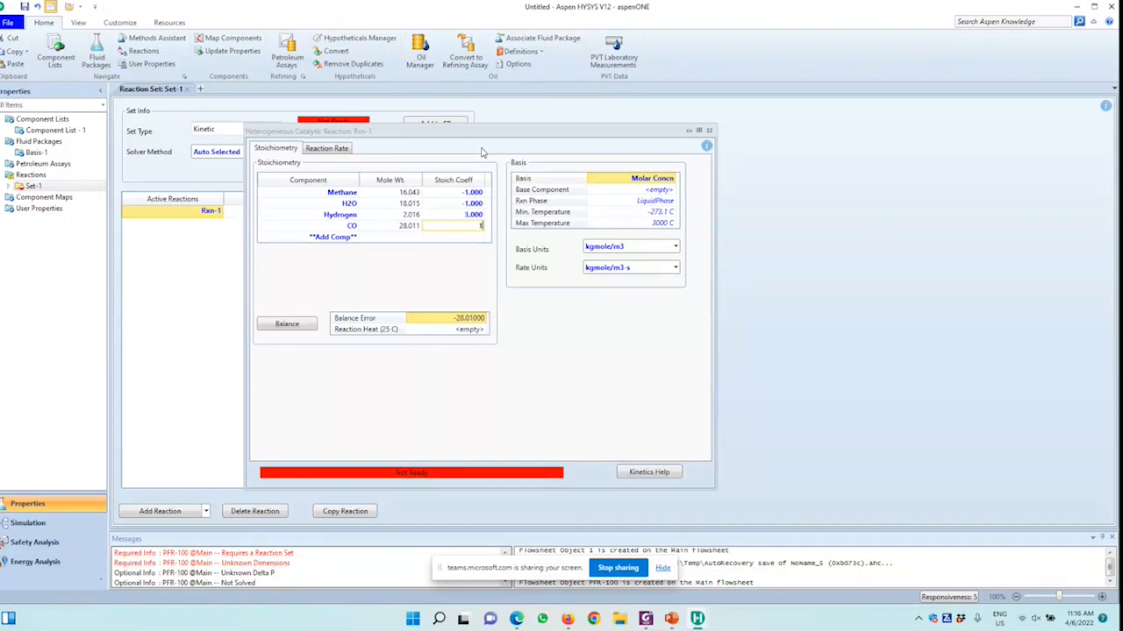
{"action": "key", "text": "Return"}
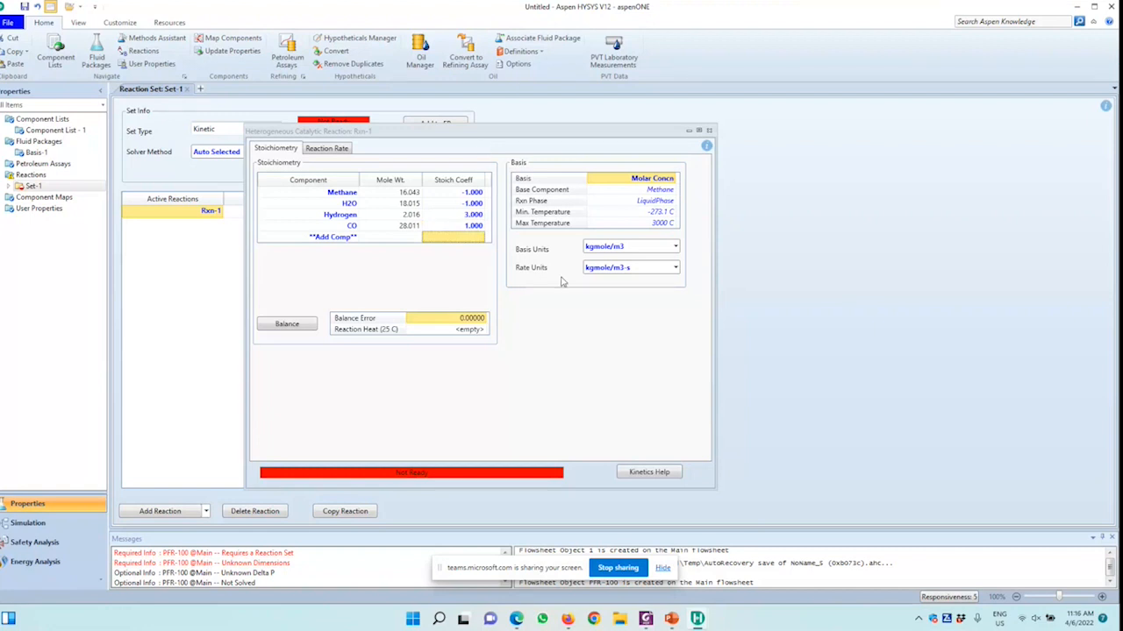
Set the basis of the heterogeneous catalytic reaction to Partial Pres.
{"action": "left_click", "coordinate": [653, 191]}
{"action": "left_click", "coordinate": [673, 179]}
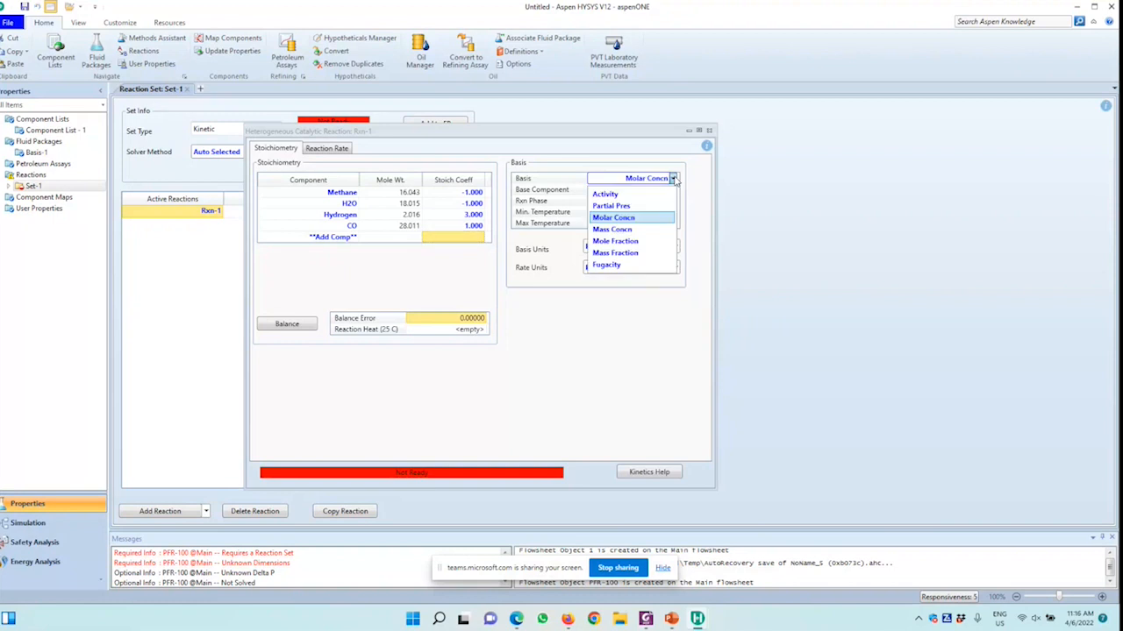
{"action": "left_click", "coordinate": [611, 205]}
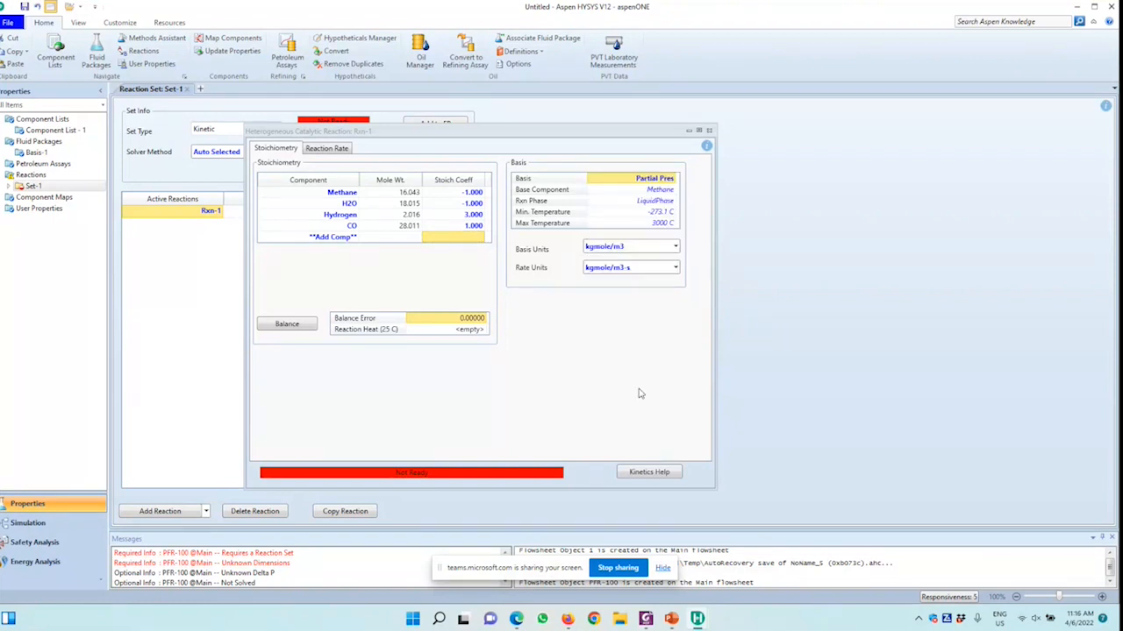
Set the reaction phase to Overall and the basis units to atm.
{"action": "left_click", "coordinate": [641, 204]}
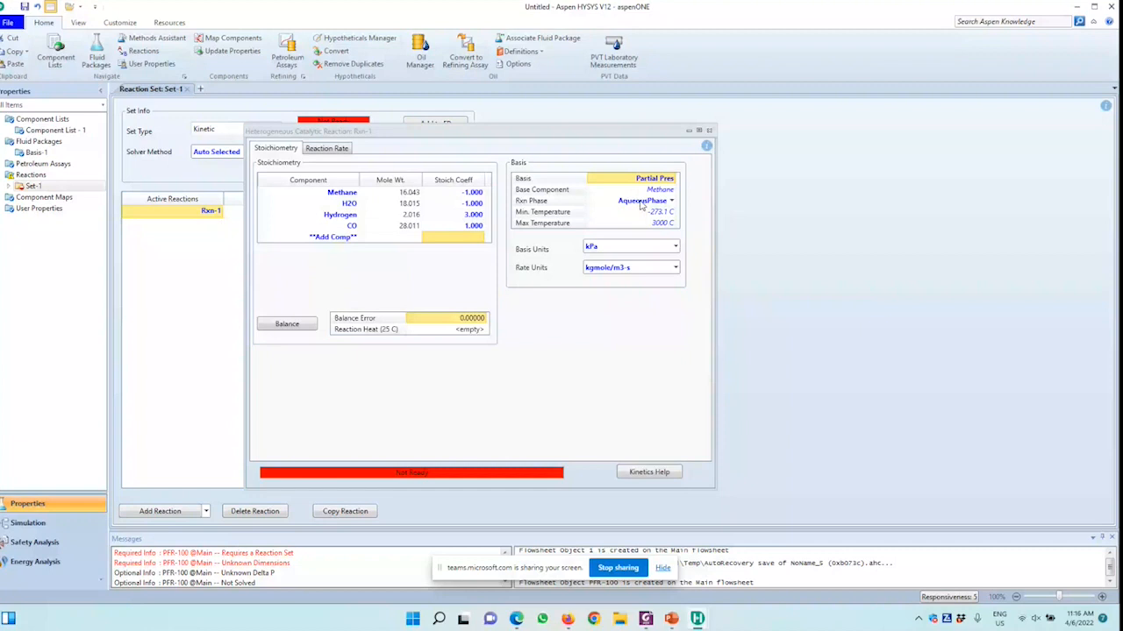
{"action": "left_click", "coordinate": [672, 201]}
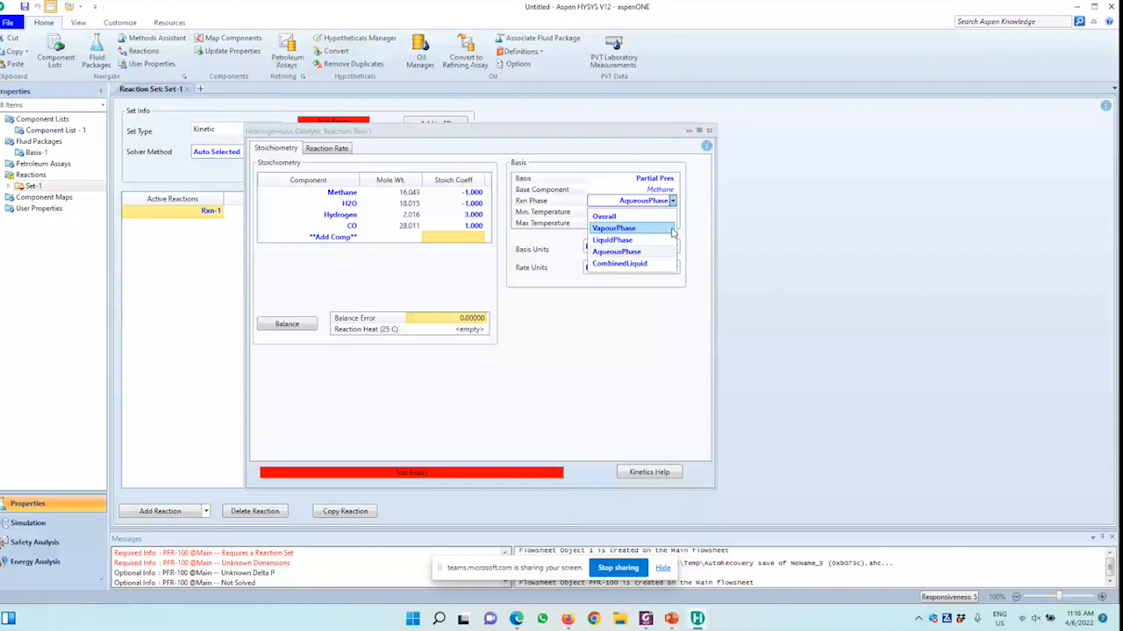
{"action": "left_click", "coordinate": [604, 216]}
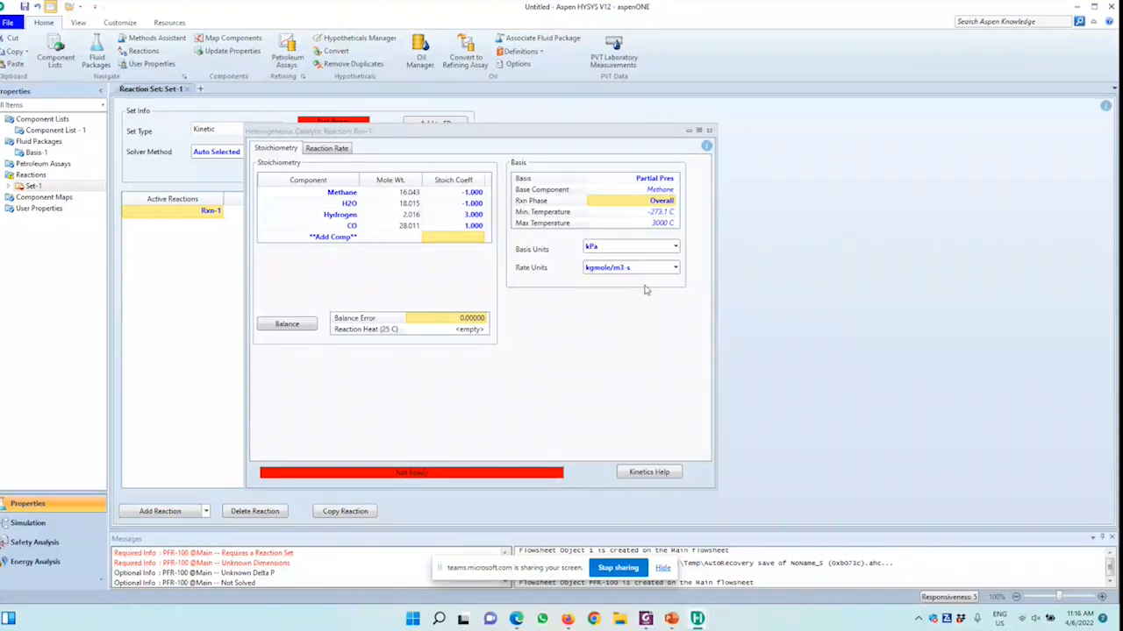
{"action": "left_click", "coordinate": [675, 248]}
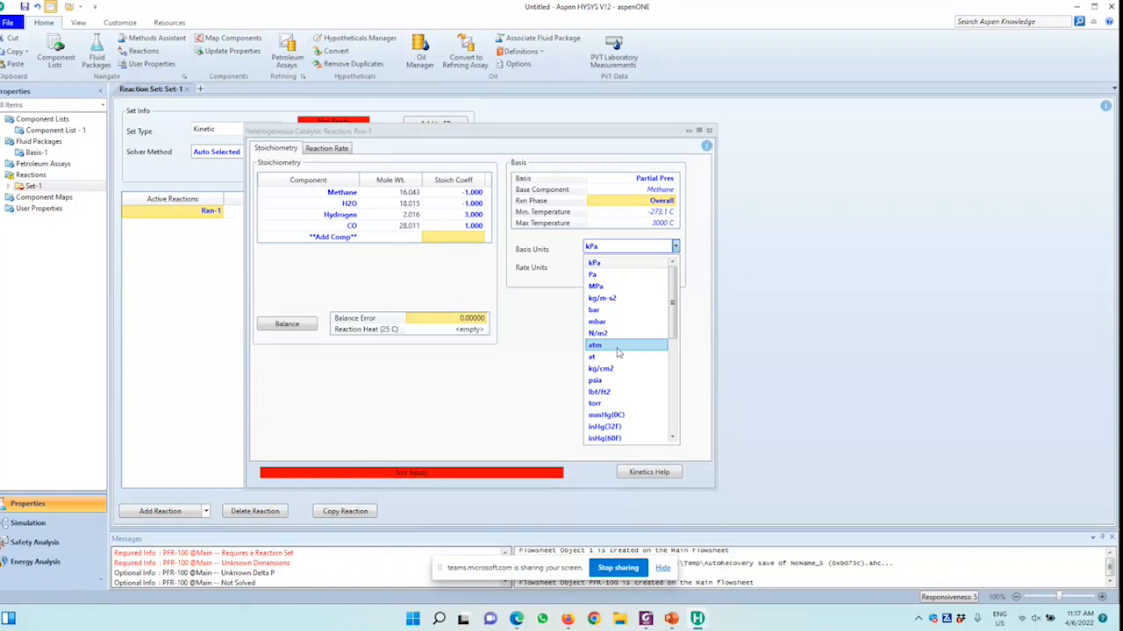
{"action": "left_click", "coordinate": [619, 348]}
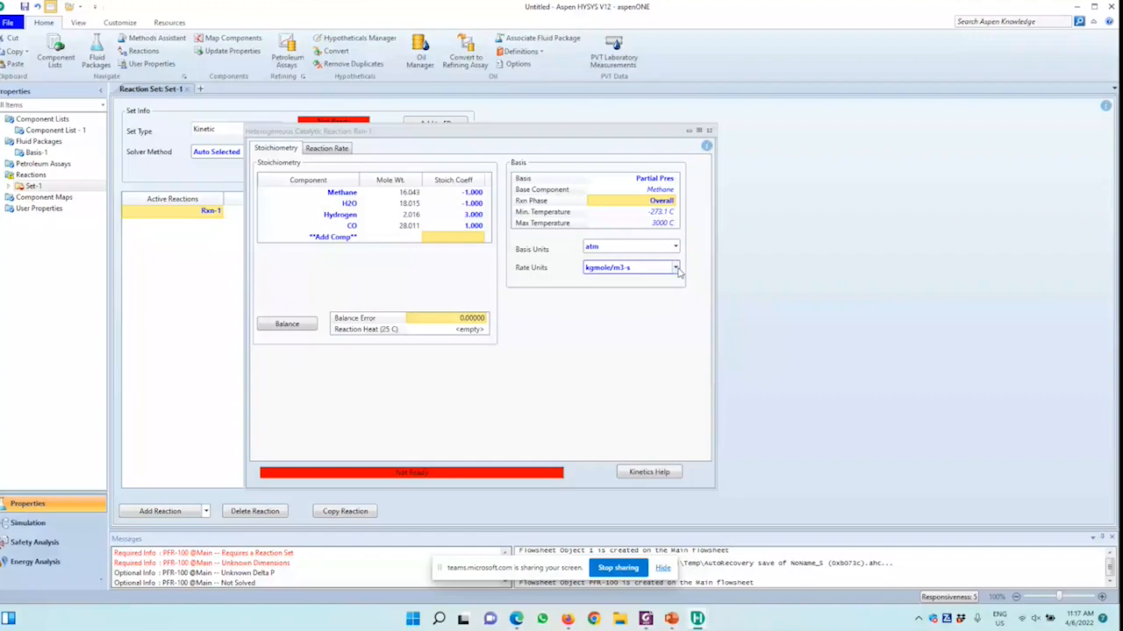
Switch to the PowerPoint presentation to check the R1 rate equation and its parameter units on the Case Study 3 slide, then return to HYSYS.
{"action": "key", "text": "alt+Tab"}
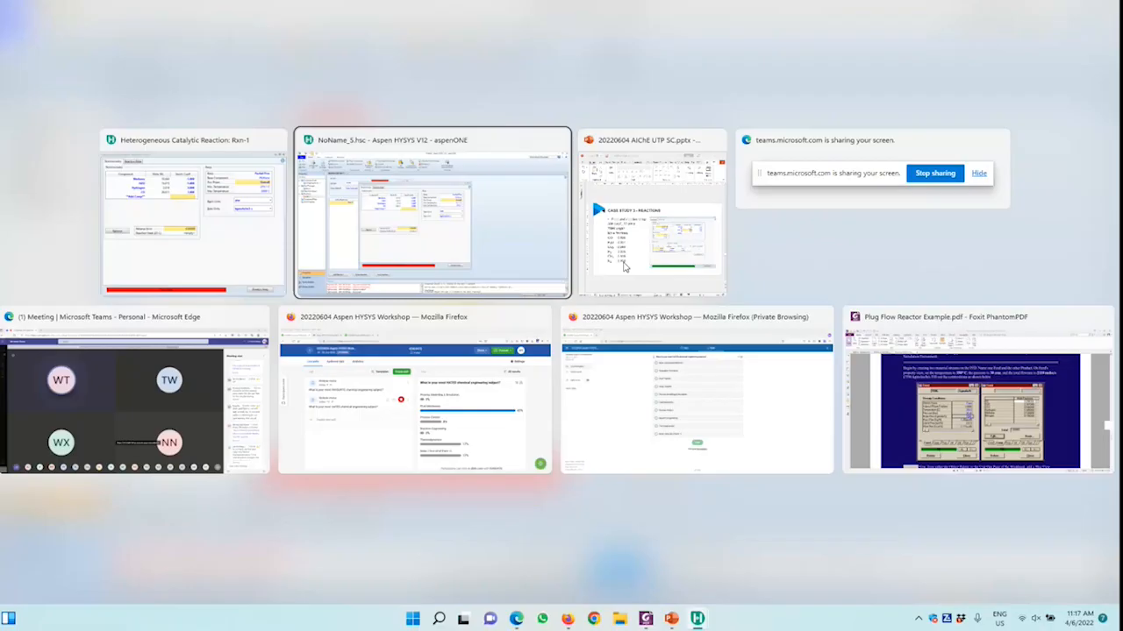
{"action": "left_click", "coordinate": [624, 266]}
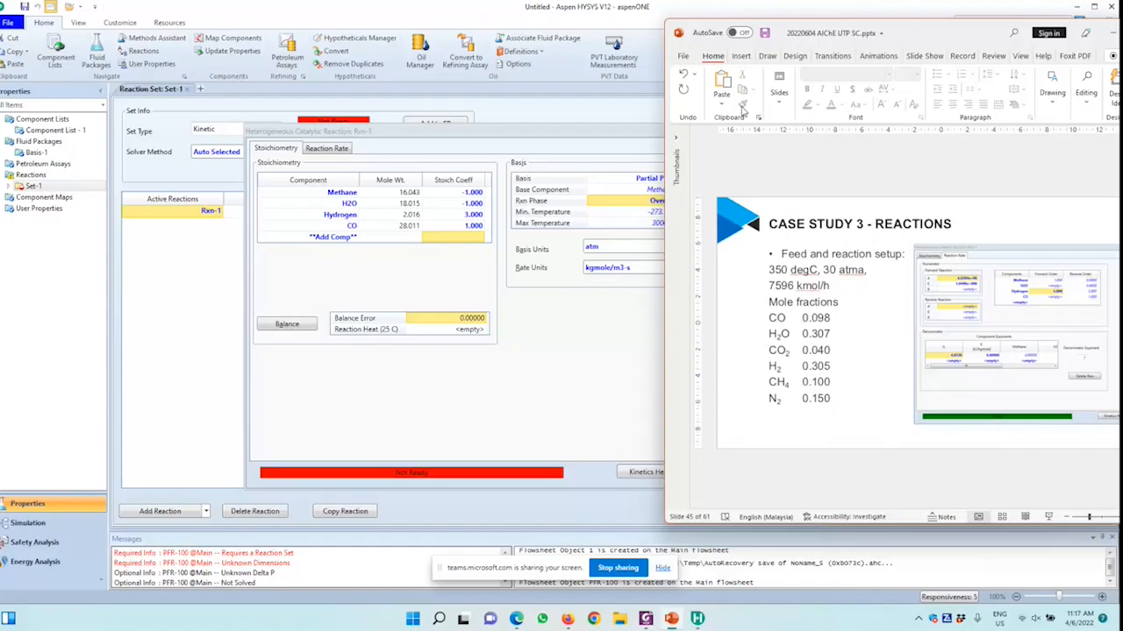
{"action": "scroll", "coordinate": [872, 115], "scroll_direction": "up", "scroll_amount": 1}
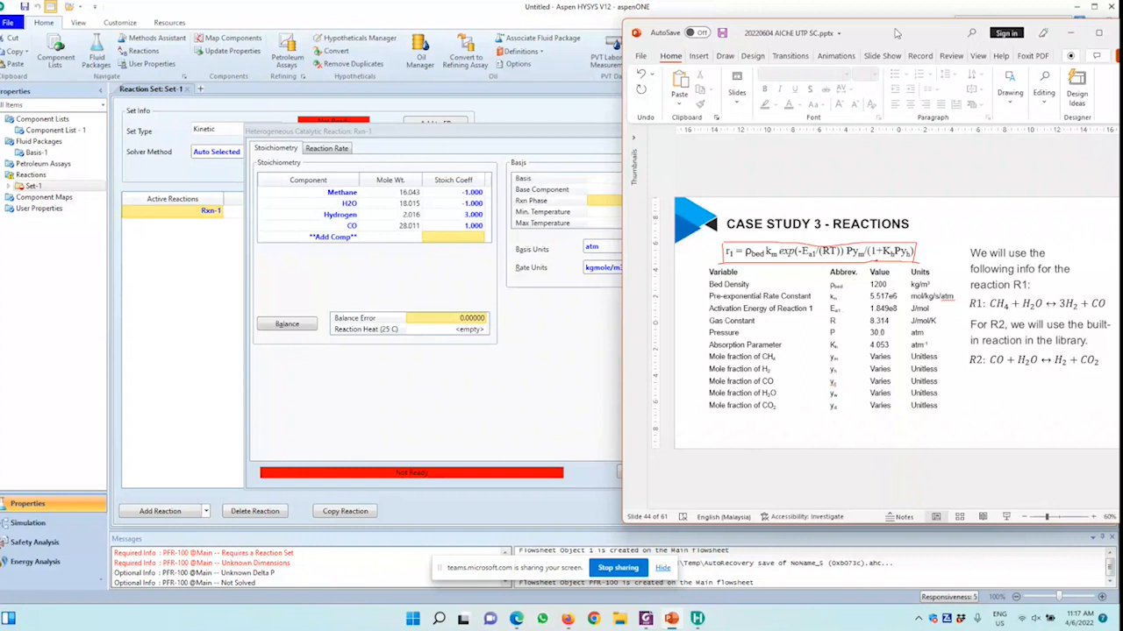
{"action": "left_click_drag", "start_coordinate": [895, 32], "coordinate": [947, 35]}
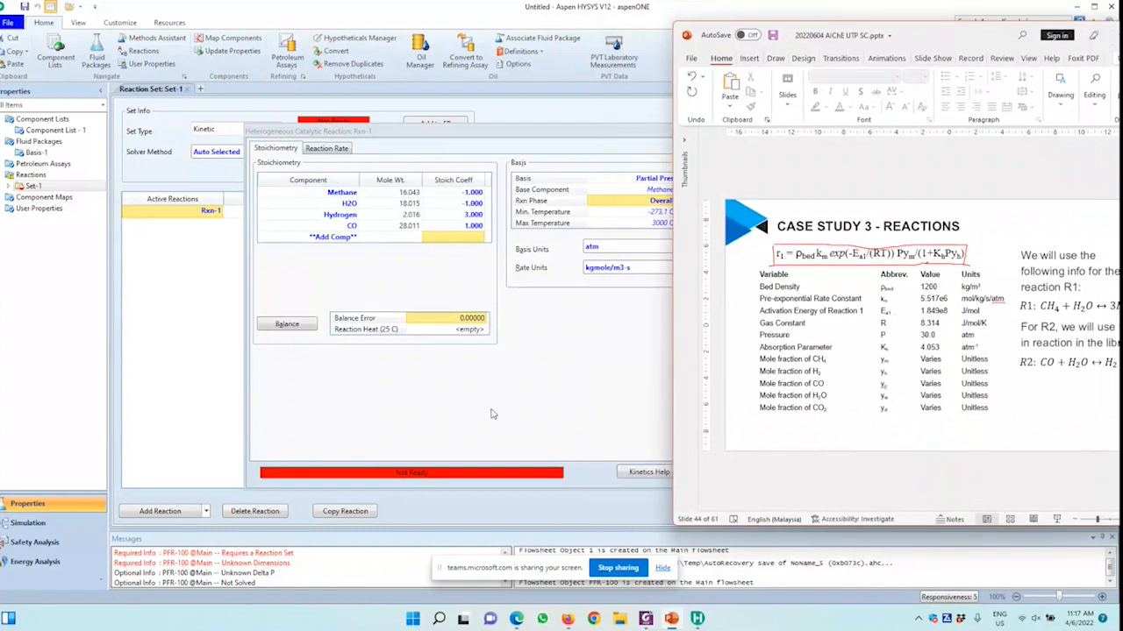
{"action": "left_click", "coordinate": [504, 241]}
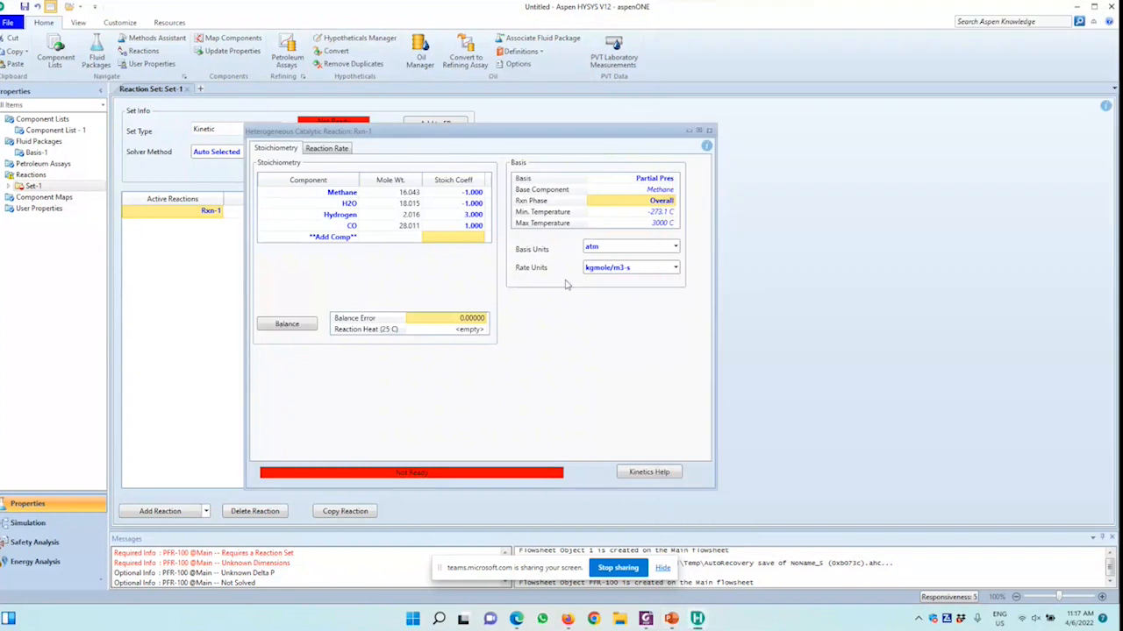
Open the reaction's rate settings and bring up the kinetics equation help beside the numerator and denominator inputs.
{"action": "left_click", "coordinate": [324, 148]}
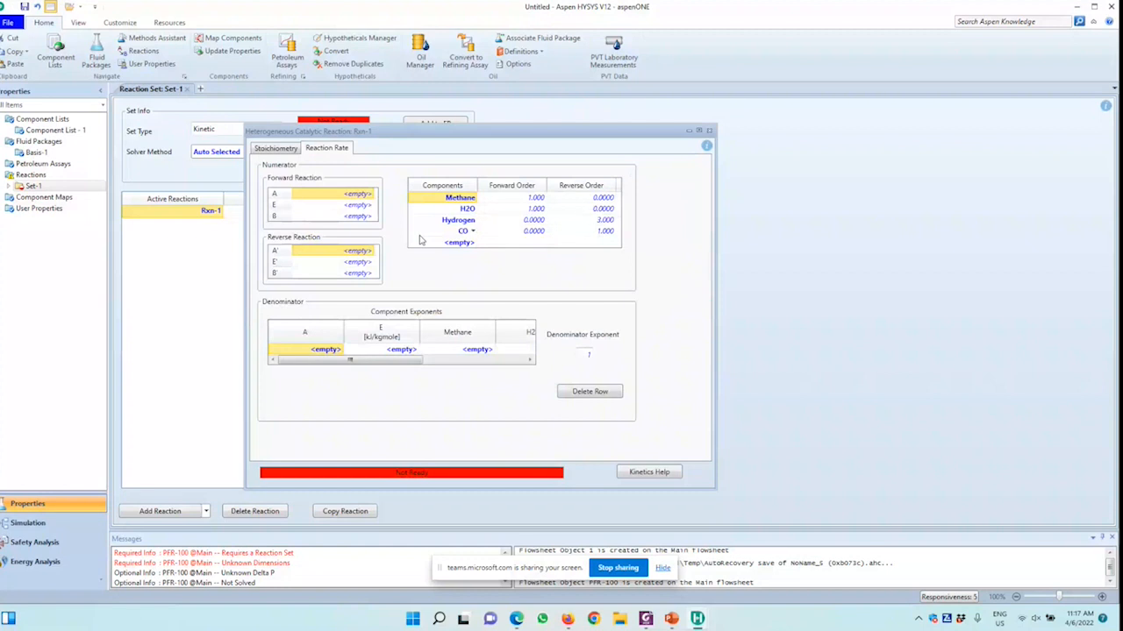
{"action": "left_click", "coordinate": [648, 476]}
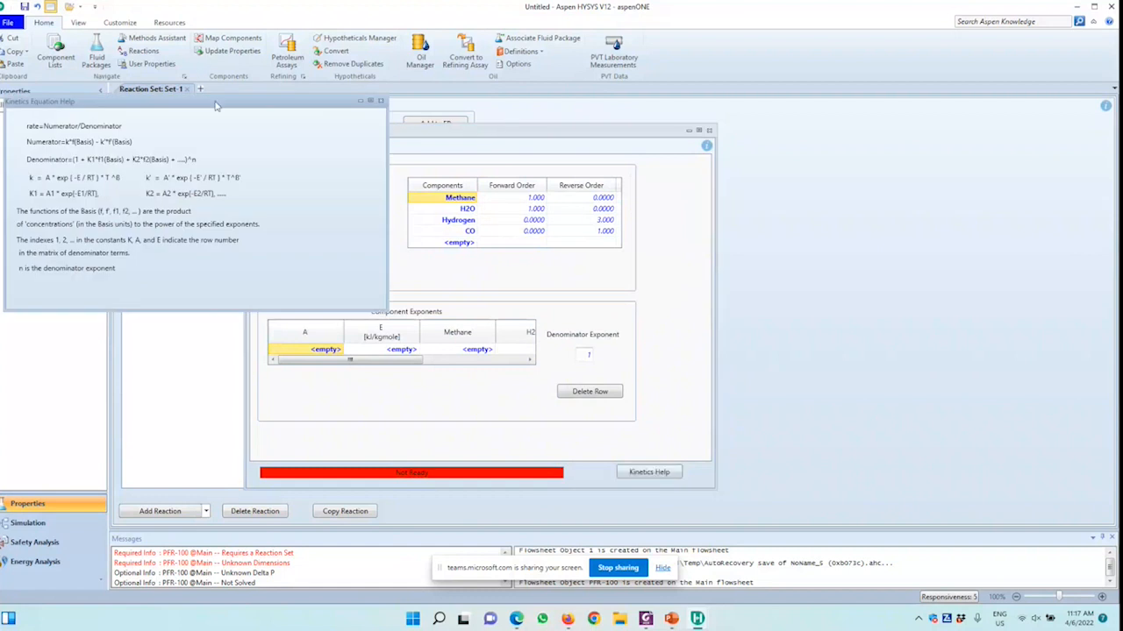
{"action": "left_click_drag", "start_coordinate": [217, 106], "coordinate": [747, 250]}
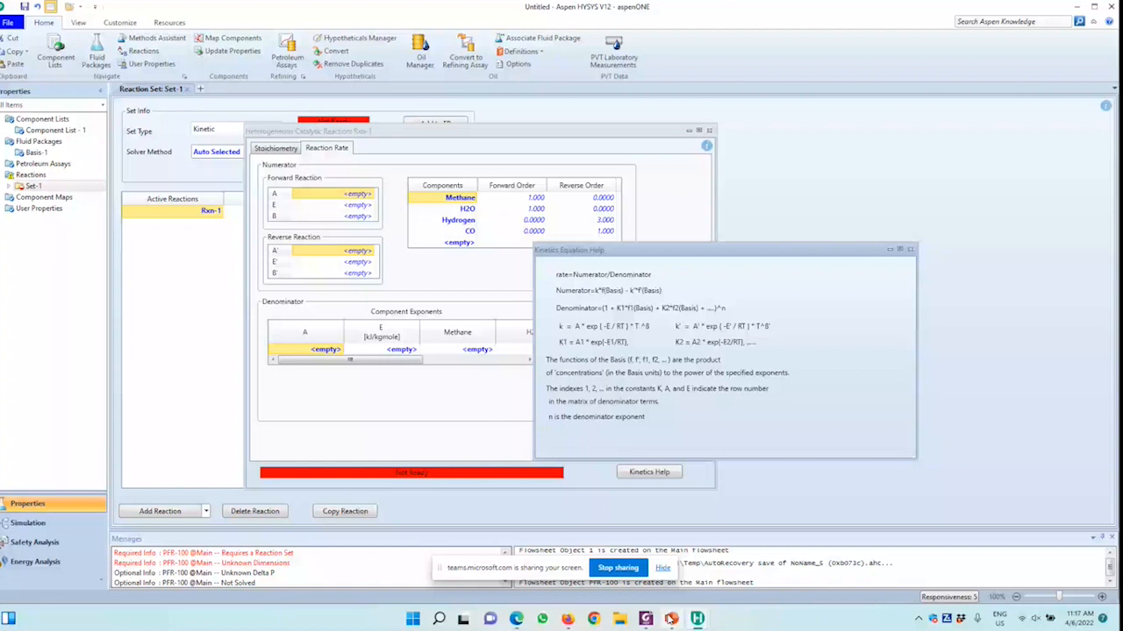
Arrange HYSYS and the PowerPoint slide side by side, with the reaction rate form and kinetics help clear of the slide.
{"action": "left_click", "coordinate": [671, 619]}
{"action": "left_click_drag", "start_coordinate": [642, 254], "coordinate": [523, 292]}
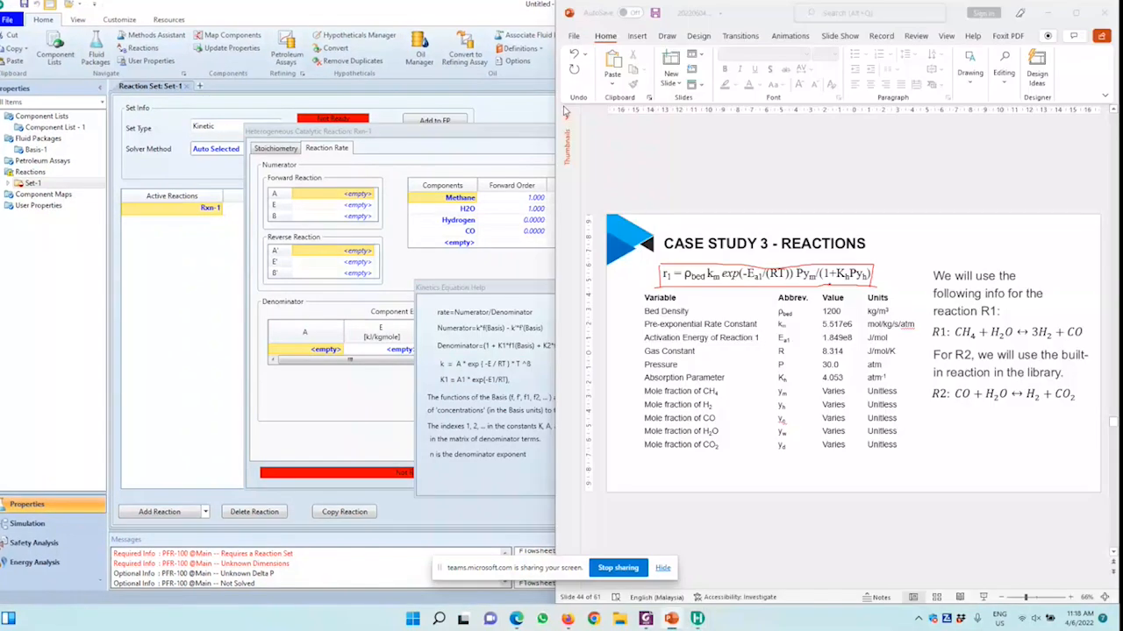
{"action": "left_click", "coordinate": [546, 109]}
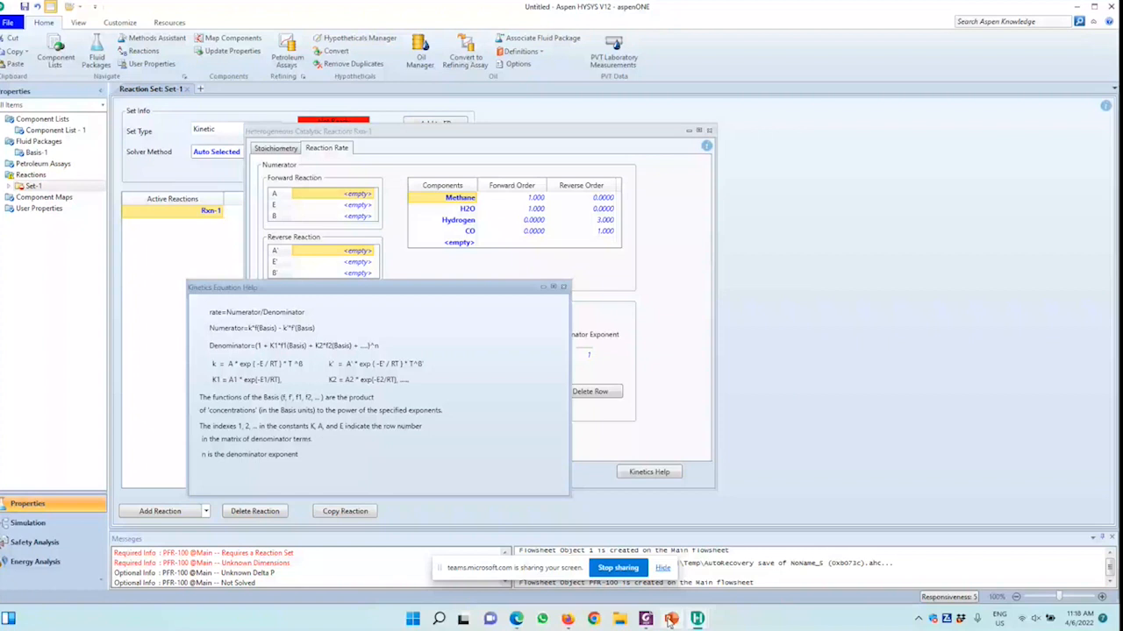
{"action": "left_click", "coordinate": [671, 619]}
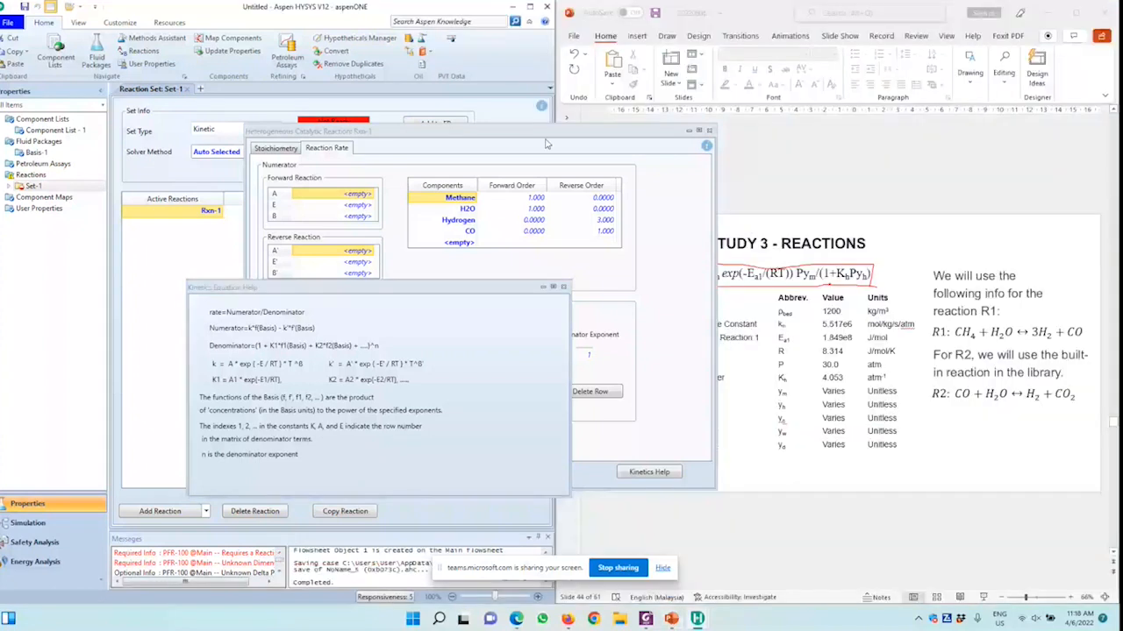
{"action": "left_click_drag", "start_coordinate": [516, 132], "coordinate": [263, 13]}
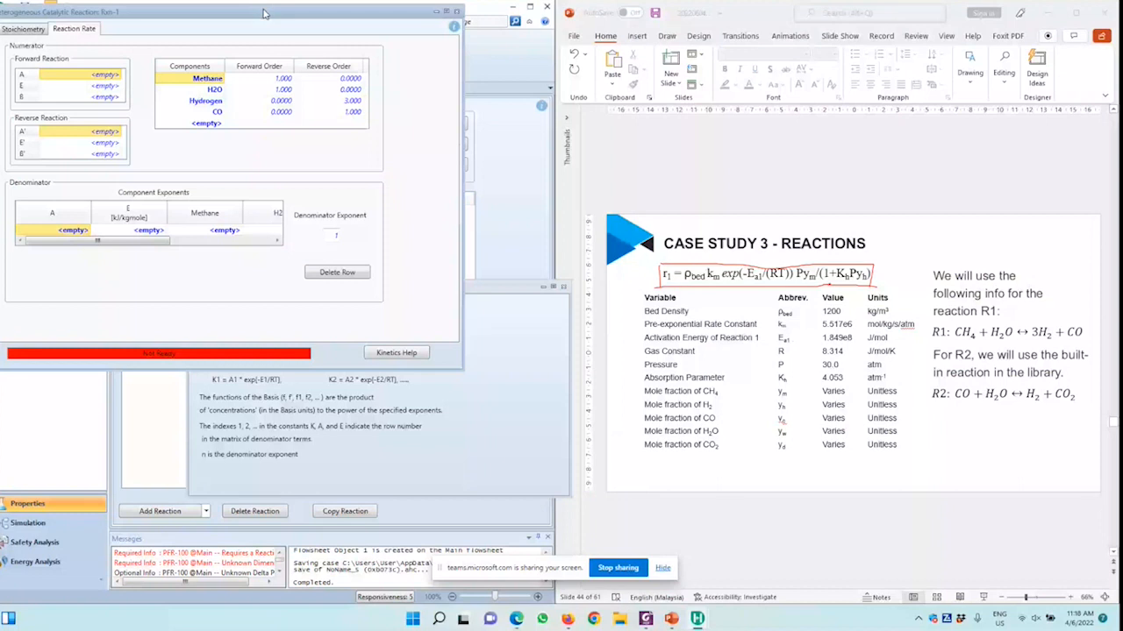
{"action": "left_click_drag", "start_coordinate": [264, 13], "coordinate": [299, 31]}
{"action": "left_click_drag", "start_coordinate": [518, 287], "coordinate": [513, 223]}
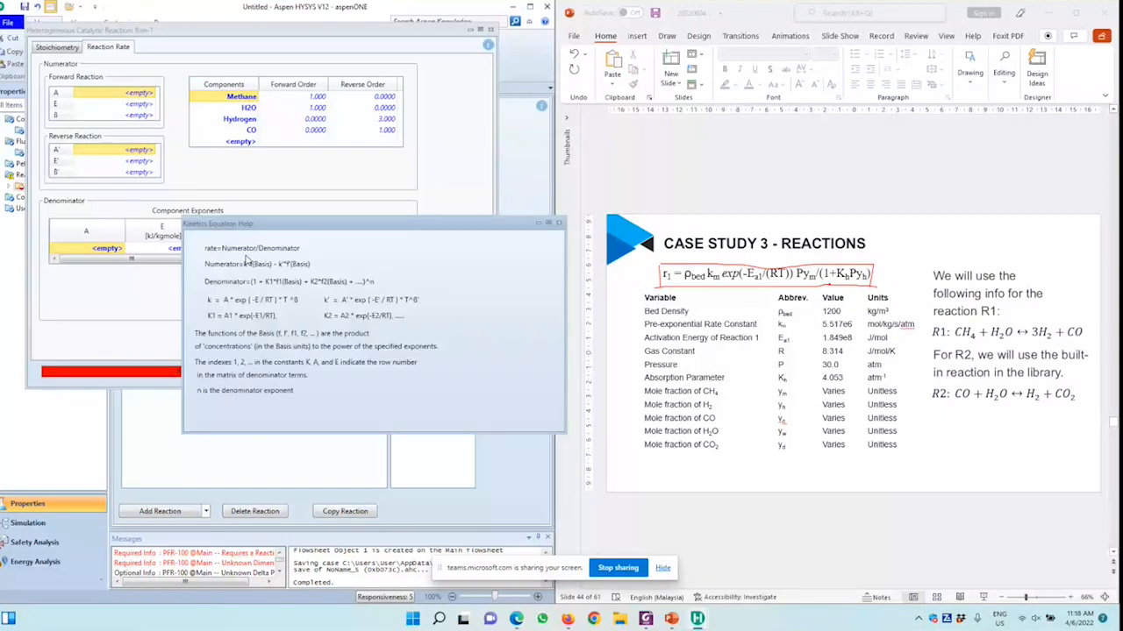
In the slide's rate equation, colour the numerator red and the denominator blue, and remove the hand-drawn red outline around it.
{"action": "left_click", "coordinate": [819, 274]}
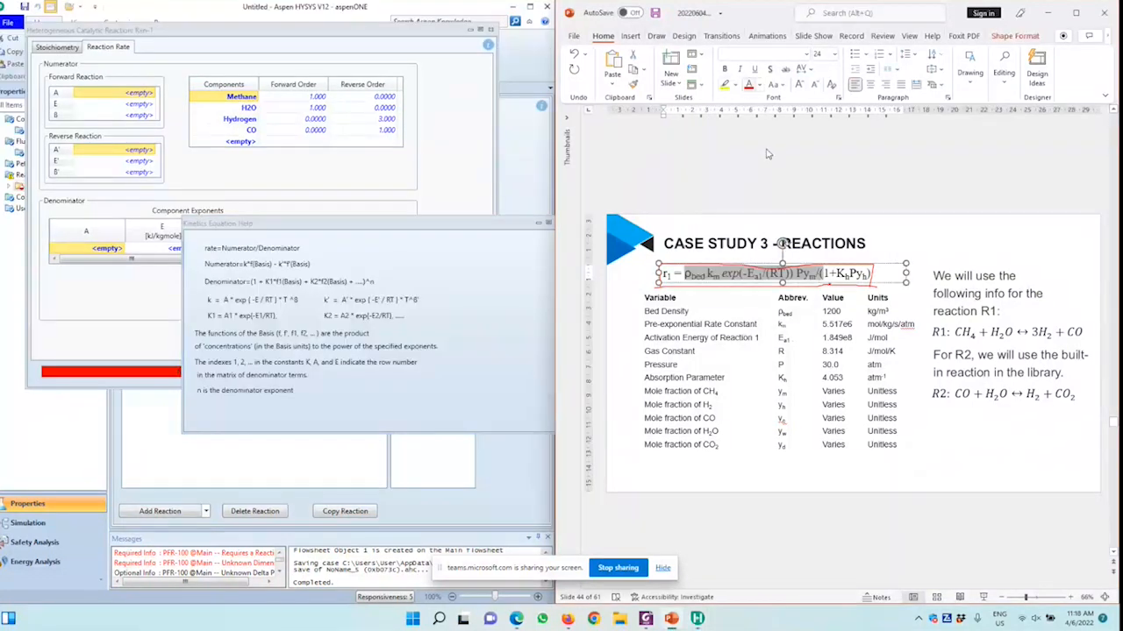
{"action": "left_click", "coordinate": [821, 274]}
{"action": "left_click_drag", "start_coordinate": [819, 275], "coordinate": [891, 270]}
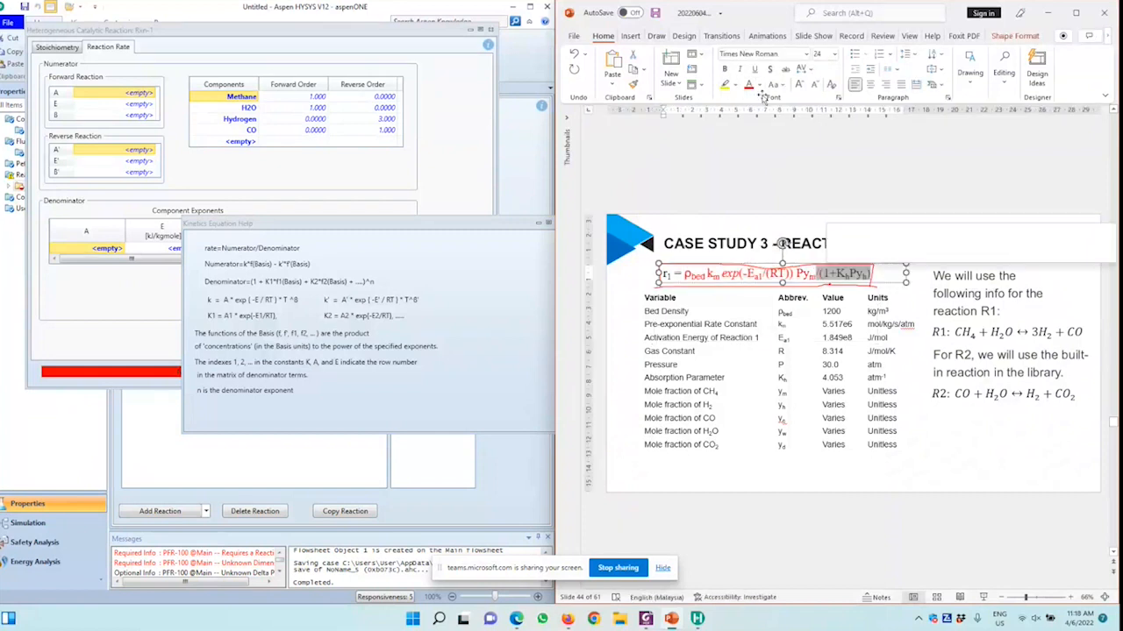
{"action": "left_click", "coordinate": [759, 85]}
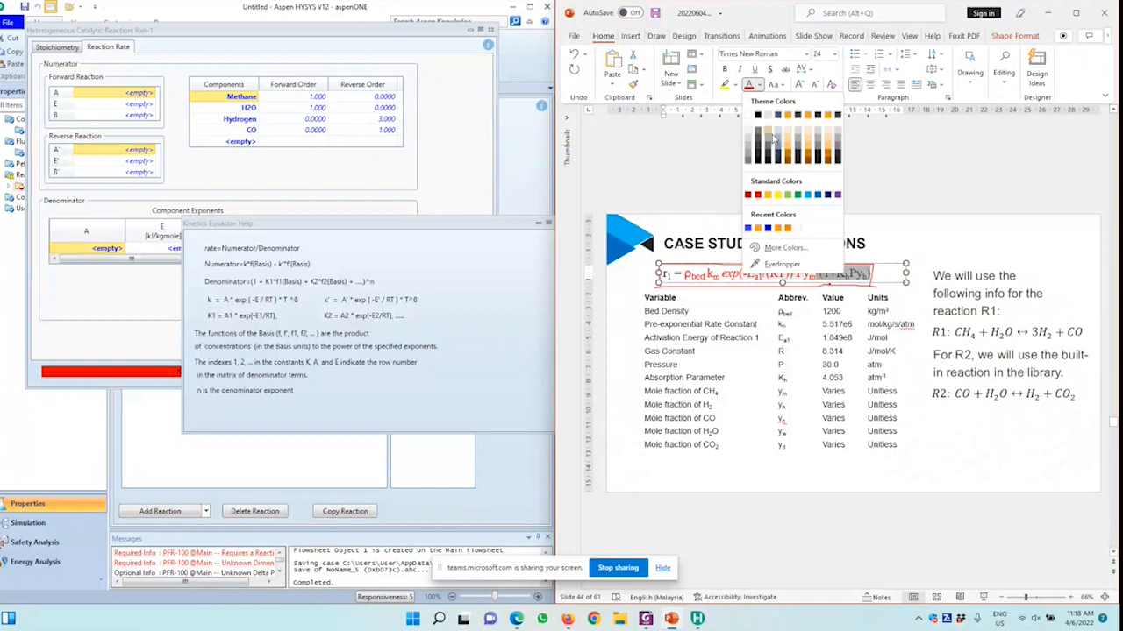
{"action": "left_click", "coordinate": [767, 228]}
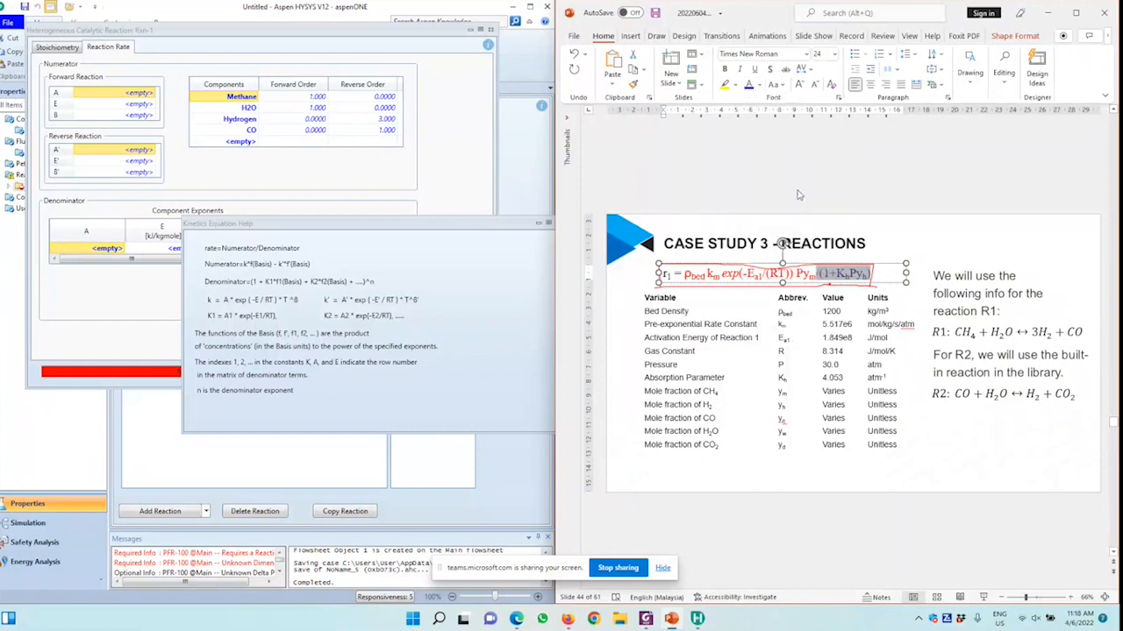
{"action": "left_click", "coordinate": [804, 290]}
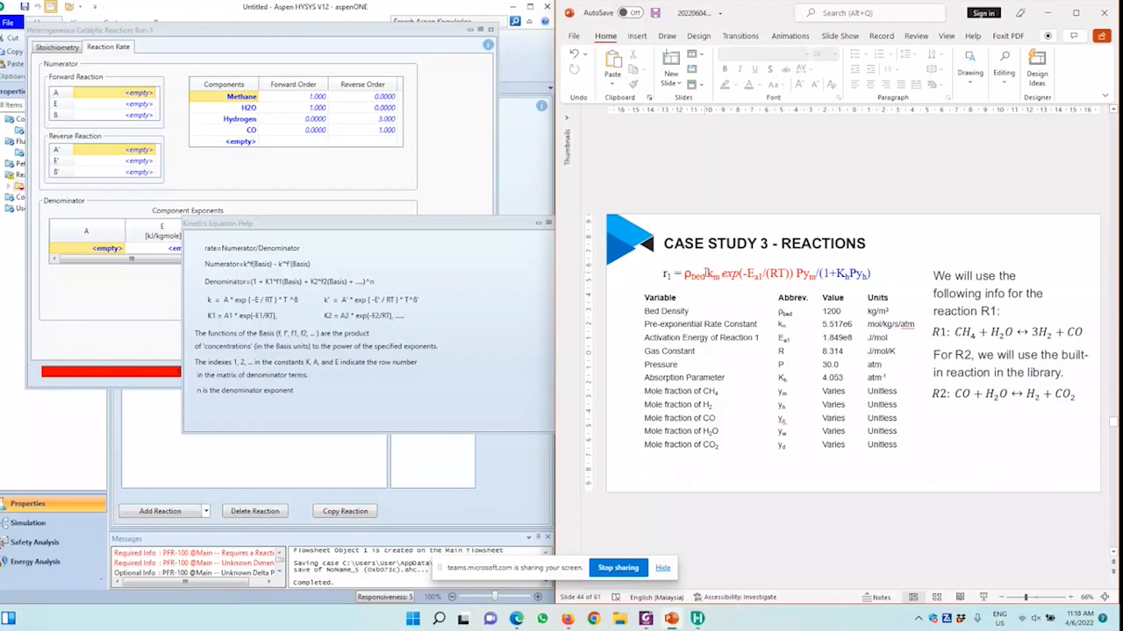
Place the Kinetics Equation Help window directly beneath the slide's rate equation for comparison.
{"action": "left_click_drag", "start_coordinate": [319, 226], "coordinate": [746, 300]}
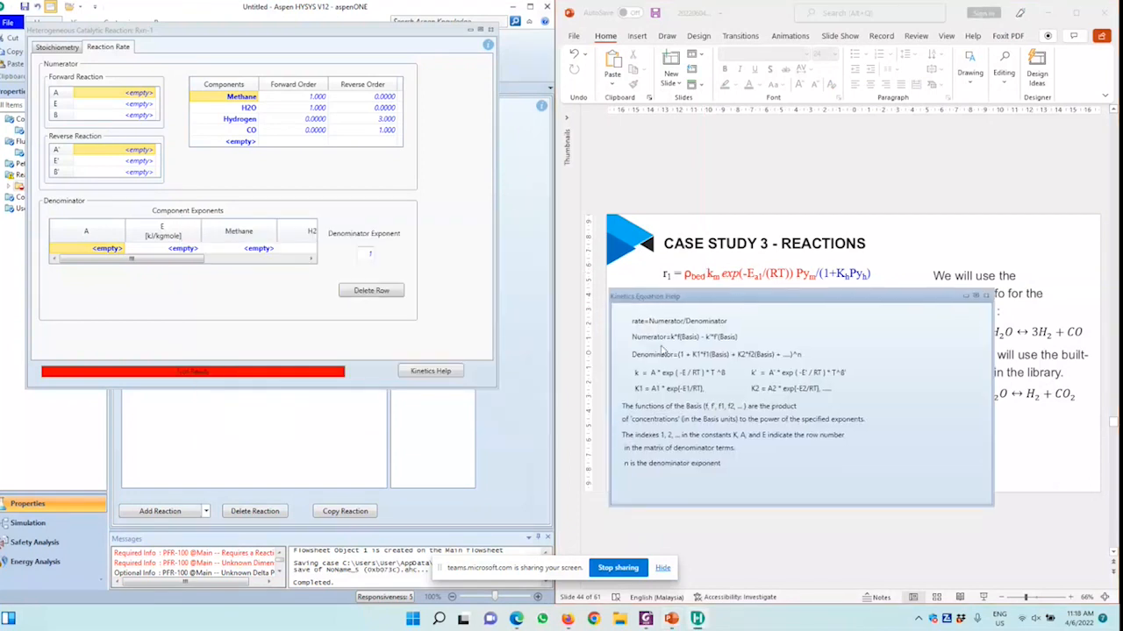